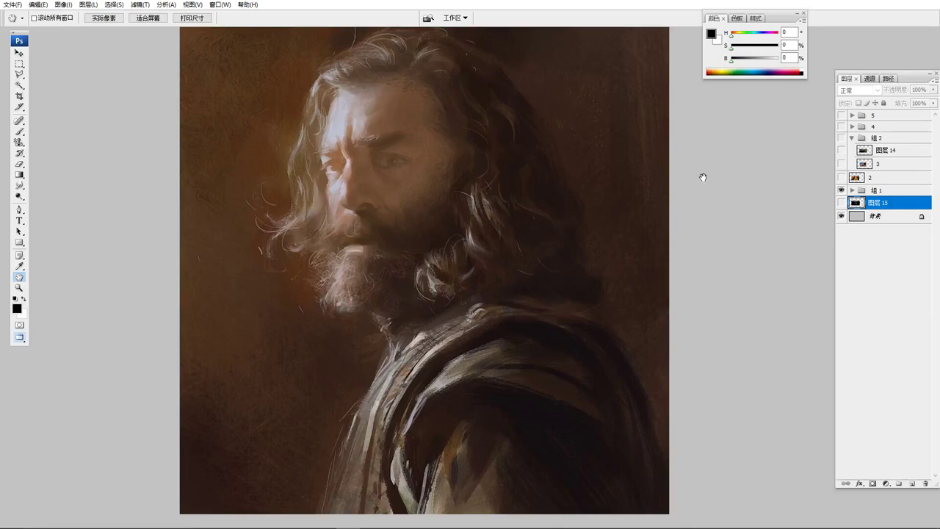
Show texture layer 图层 2 inside group 组 1 and adjust its hue and strongly raise its saturation with Hue/Saturation
{"action": "left_click", "coordinate": [852, 190]}
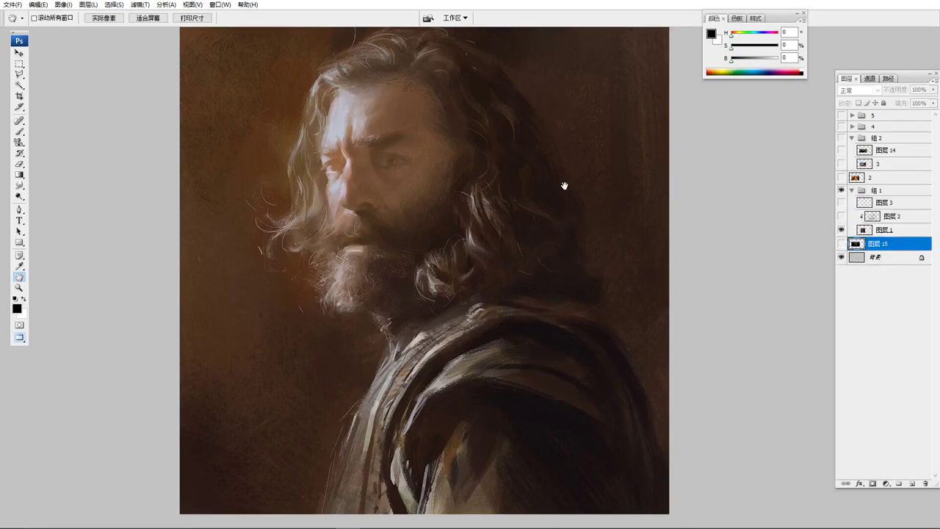
{"action": "left_click", "coordinate": [842, 216]}
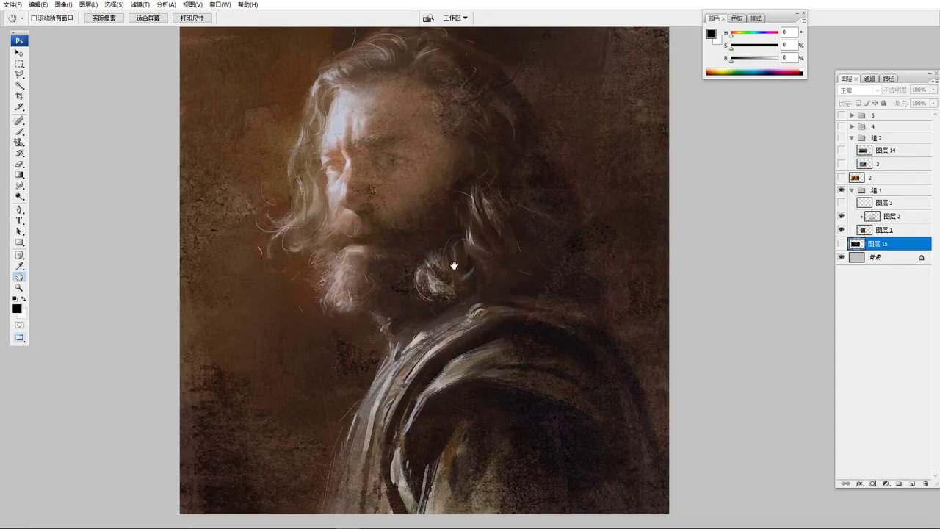
{"action": "left_click", "coordinate": [884, 220]}
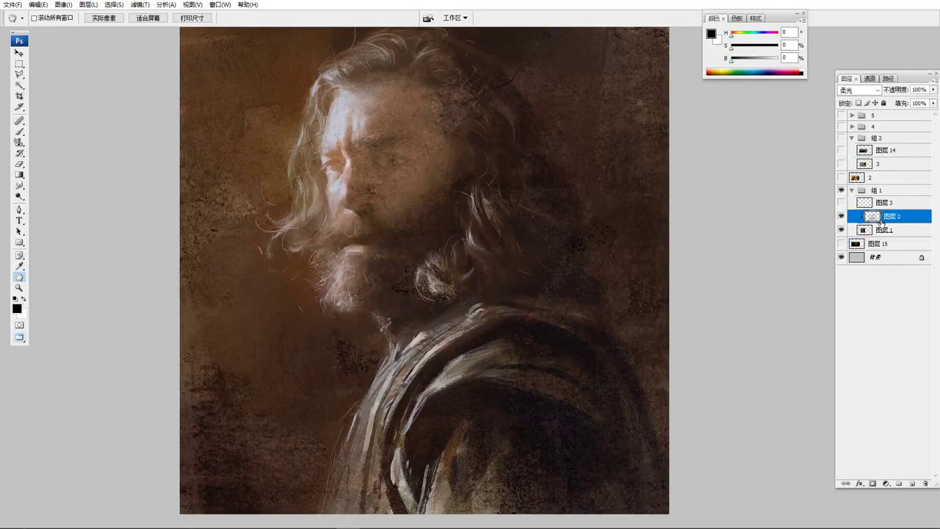
{"action": "key", "text": "ctrl+u"}
{"action": "left_click_drag", "start_coordinate": [786, 303], "coordinate": [732, 309]}
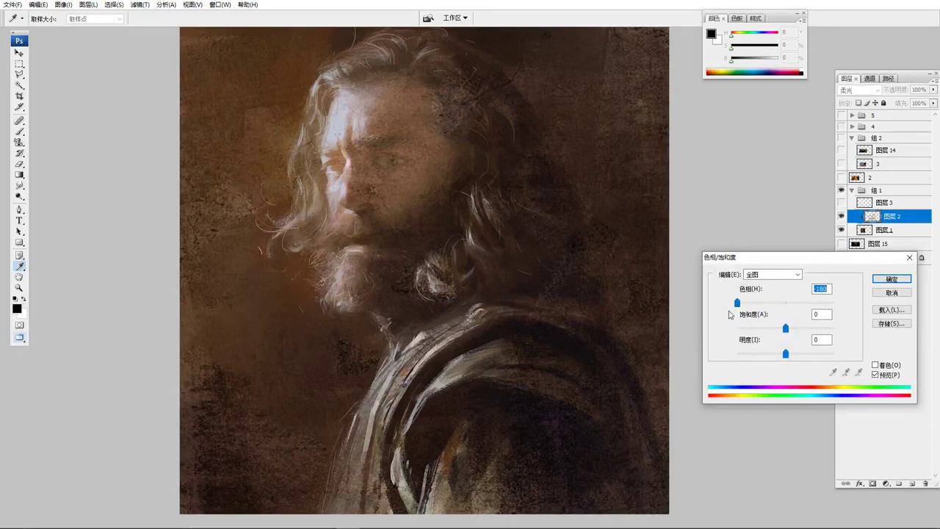
{"action": "mouse_move", "coordinate": [823, 329]}
{"action": "left_mouse_down"}
{"action": "mouse_move", "coordinate": [813, 336]}
{"action": "mouse_move", "coordinate": [830, 330]}
{"action": "left_mouse_up"}
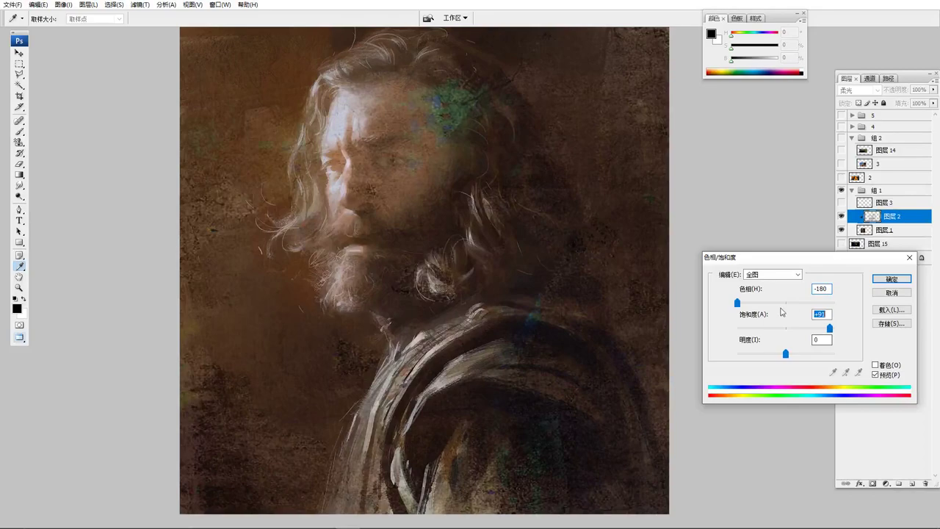
{"action": "left_click_drag", "start_coordinate": [751, 303], "coordinate": [790, 304]}
{"action": "left_click", "coordinate": [892, 279]}
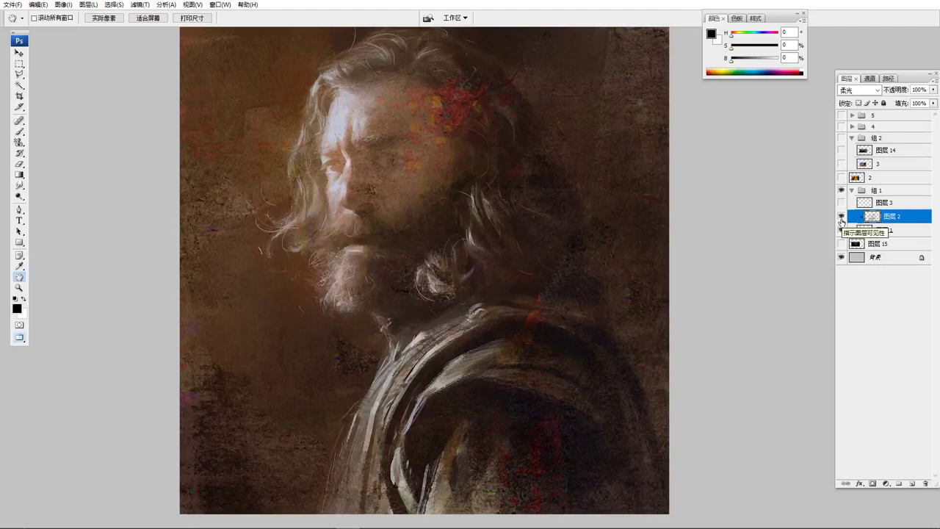
Hide texture layer 图层 2 and add a Hue/Saturation adjustment layer above it with default settings
{"action": "left_click", "coordinate": [841, 216]}
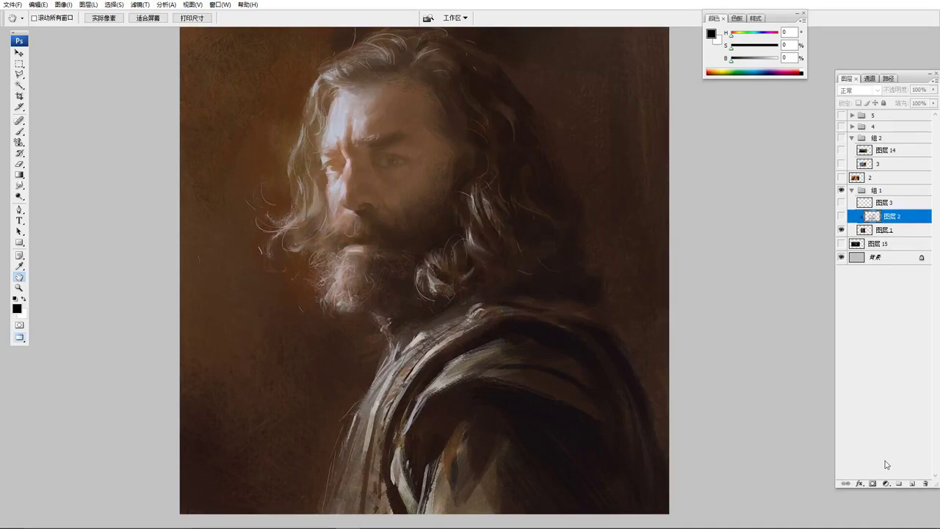
{"action": "left_click", "coordinate": [885, 484]}
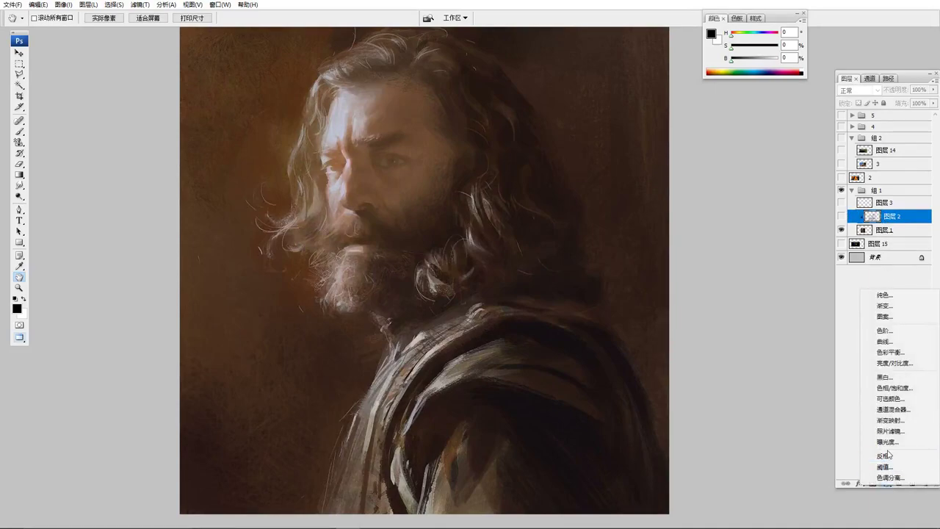
{"action": "left_click", "coordinate": [892, 387]}
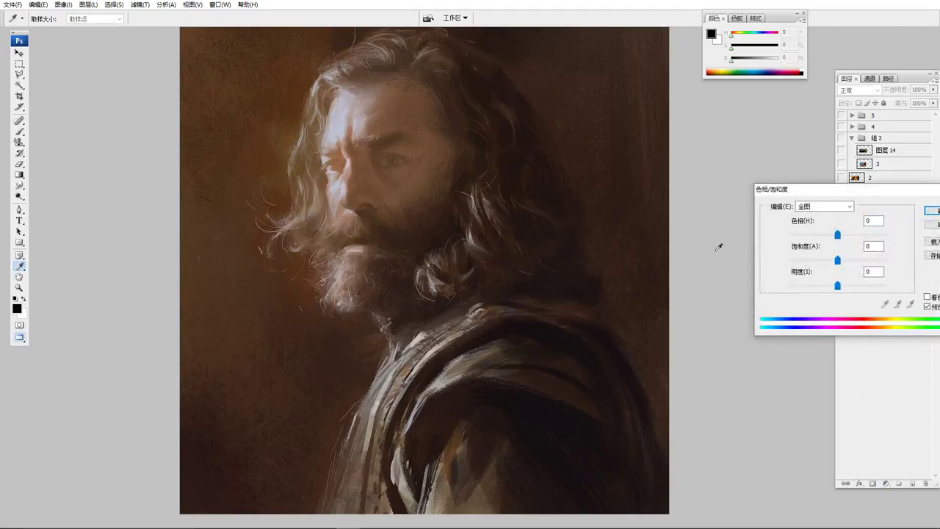
{"action": "left_click_drag", "start_coordinate": [882, 201], "coordinate": [734, 199]}
{"action": "left_click", "coordinate": [795, 211]}
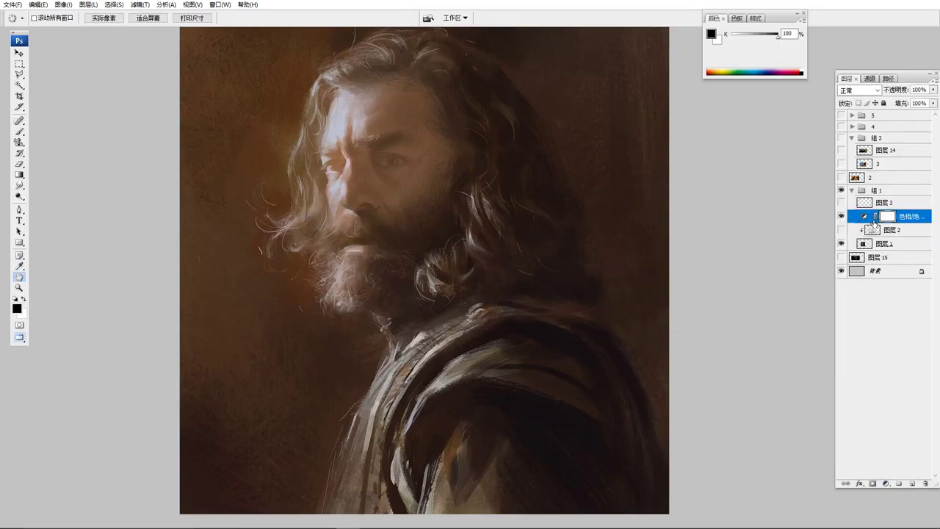
Set the Hue/Saturation adjustment layer's saturation to -100
{"action": "double_click", "coordinate": [863, 220]}
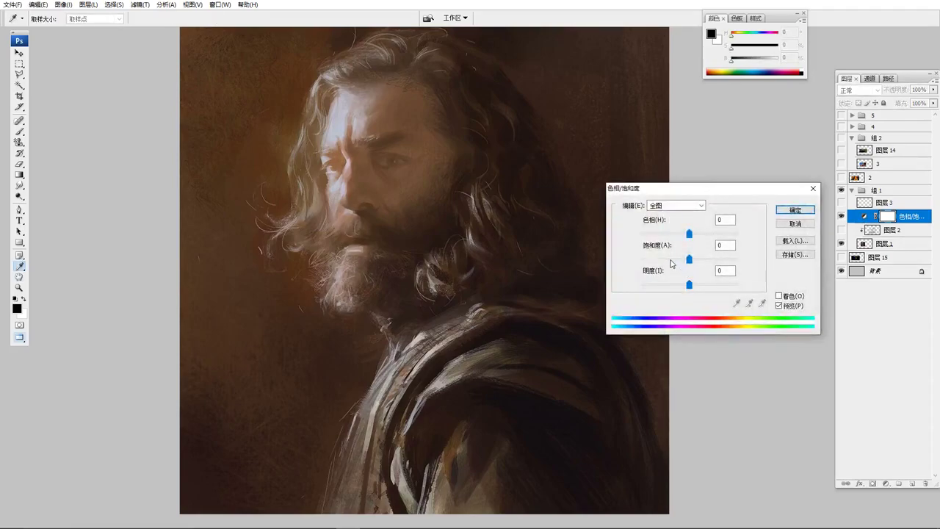
{"action": "left_click_drag", "start_coordinate": [689, 259], "coordinate": [621, 262]}
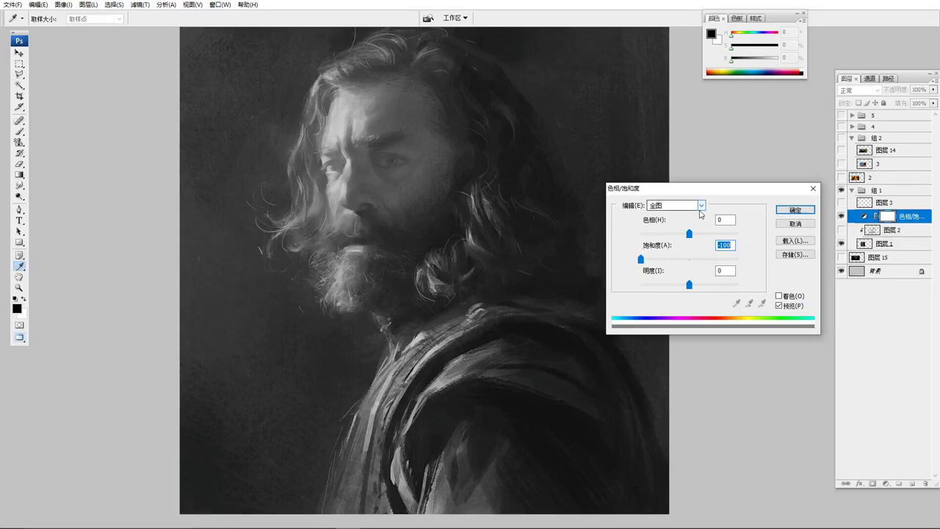
{"action": "left_click", "coordinate": [795, 211]}
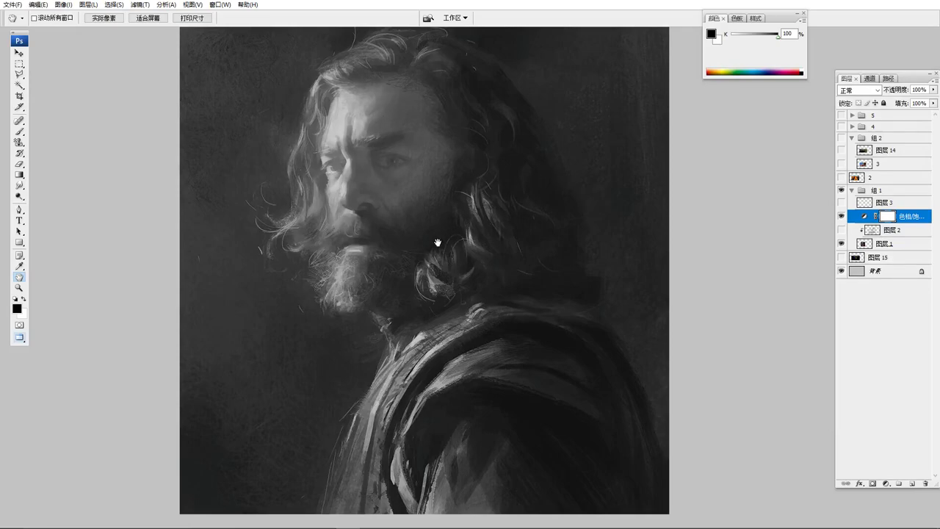
Compare the portrait in colour and greyscale, both without and with texture layer 图层 2 shown
{"action": "left_click", "coordinate": [841, 217]}
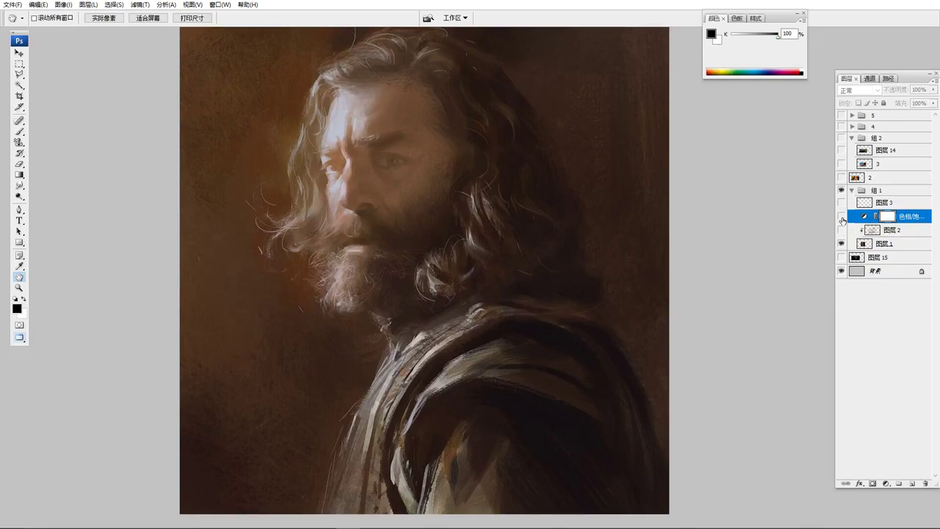
{"action": "left_click", "coordinate": [841, 217]}
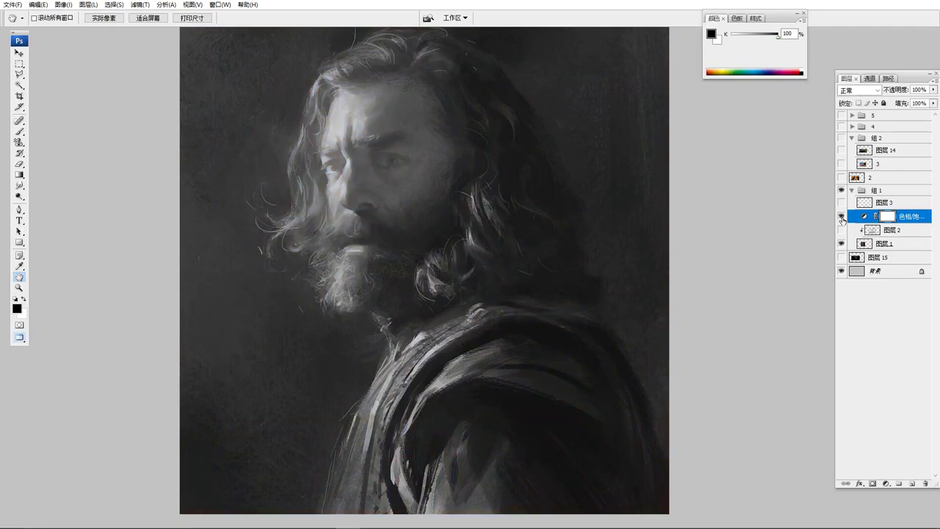
{"action": "left_click", "coordinate": [842, 216]}
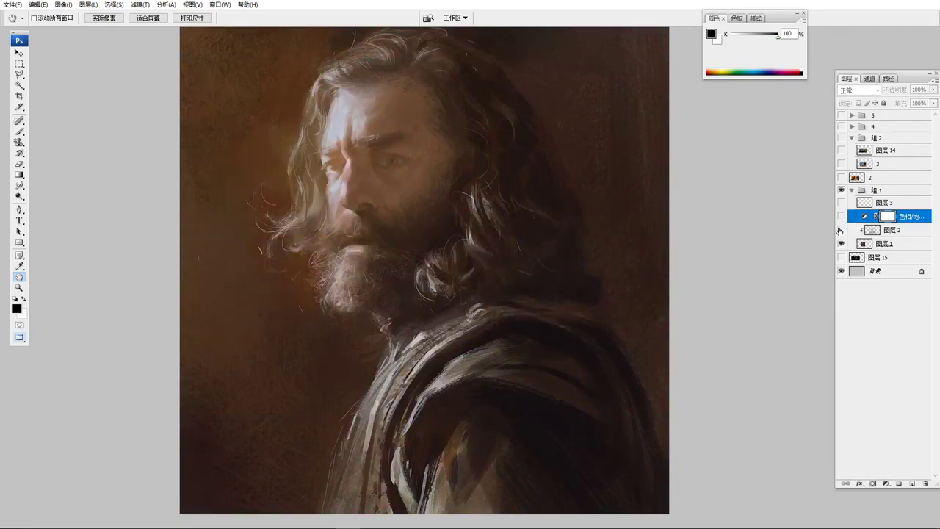
{"action": "left_click", "coordinate": [842, 229]}
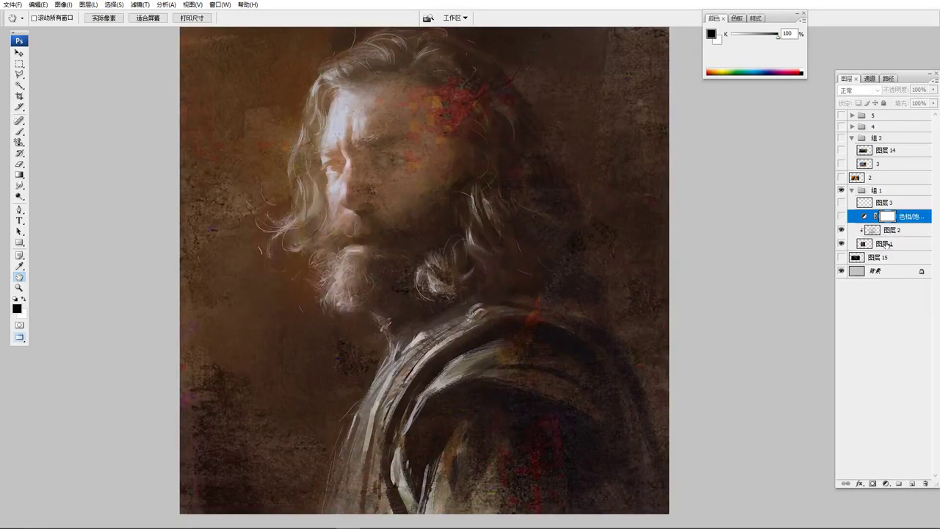
{"action": "left_click", "coordinate": [842, 217]}
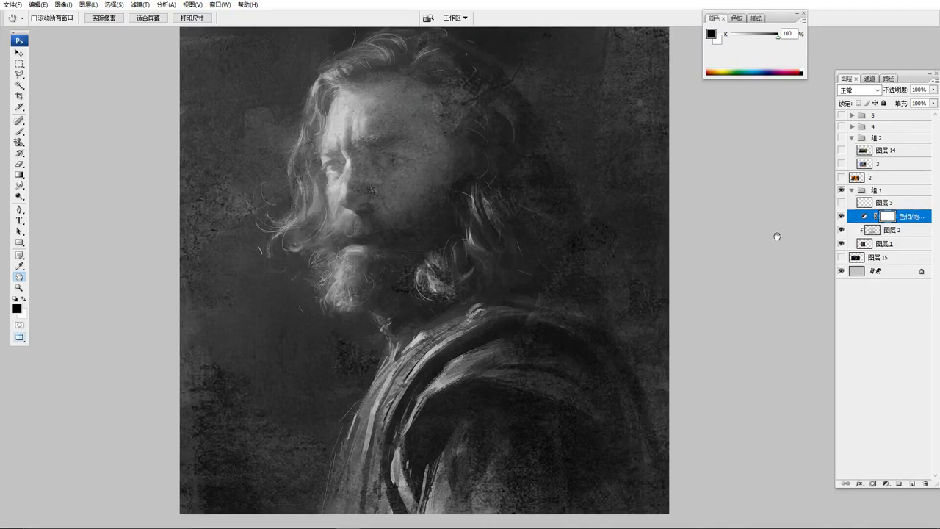
{"action": "left_click", "coordinate": [841, 229]}
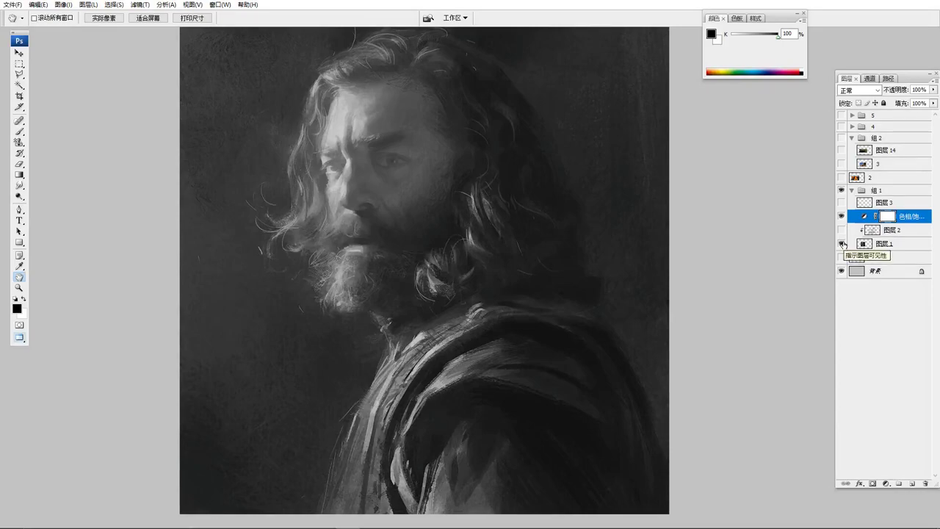
Switch 图层 1 off and on, and repeatedly toggle the Hue/Saturation adjustment layer to compare the clean portrait's colours with its greyscale values
{"action": "left_click", "coordinate": [842, 244]}
{"action": "left_click", "coordinate": [841, 246]}
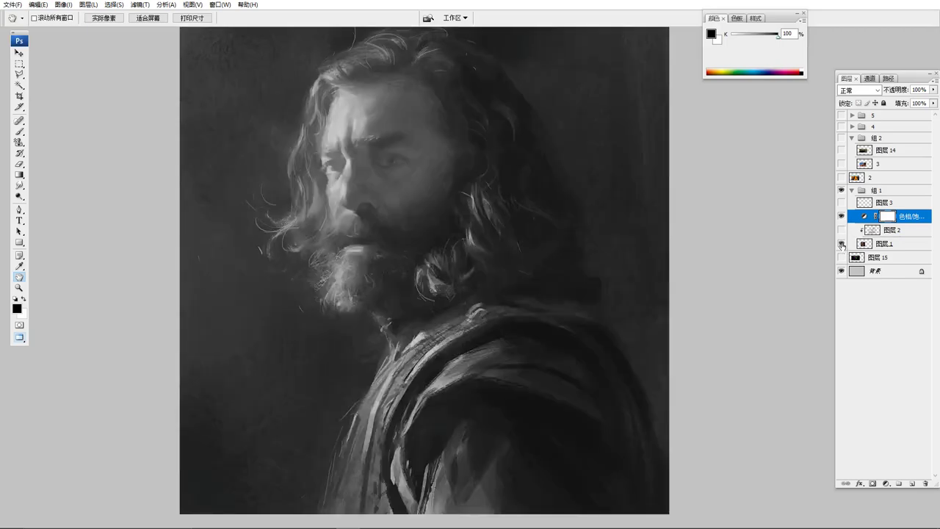
{"action": "left_click", "coordinate": [841, 216]}
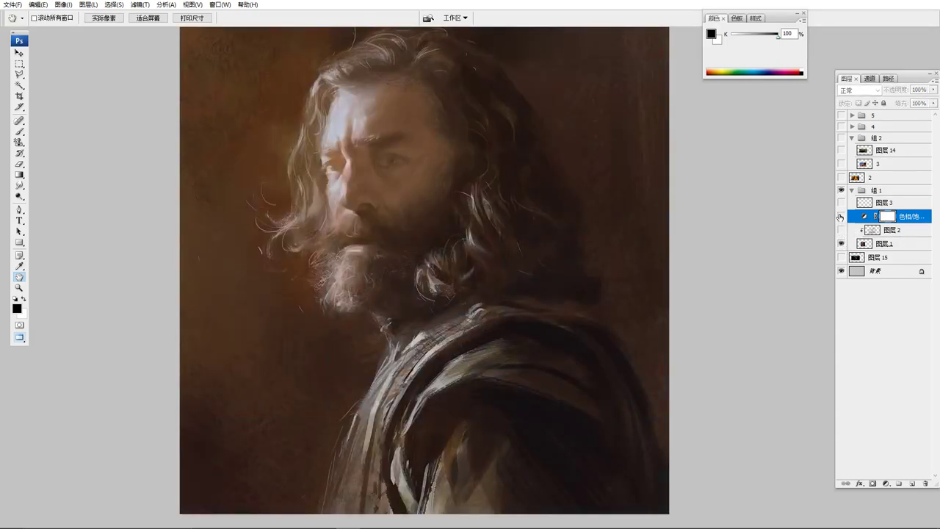
{"action": "left_click", "coordinate": [841, 217]}
{"action": "left_click", "coordinate": [841, 217]}
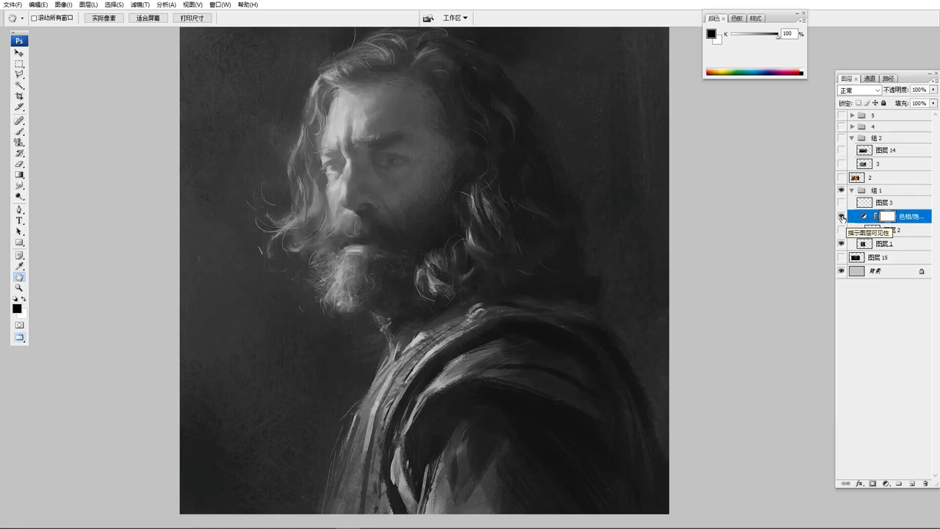
{"action": "left_click", "coordinate": [842, 217]}
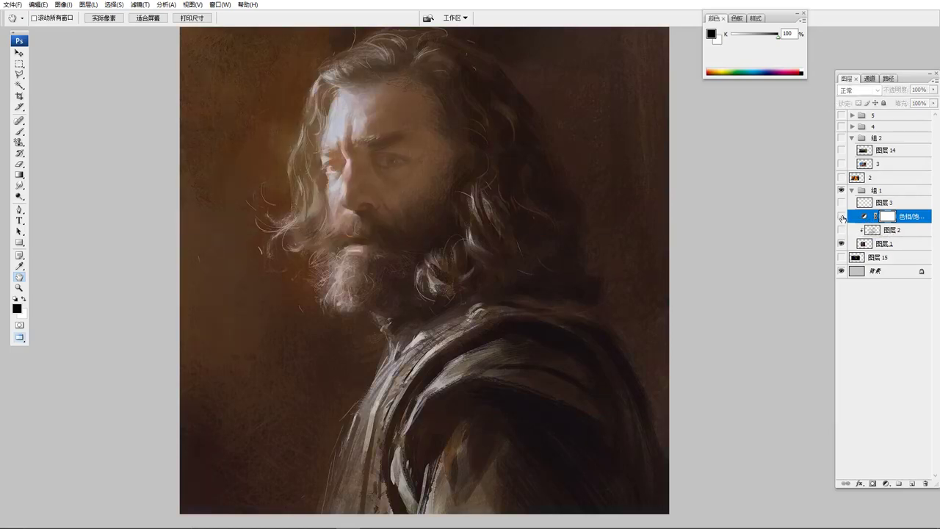
{"action": "left_click", "coordinate": [842, 217]}
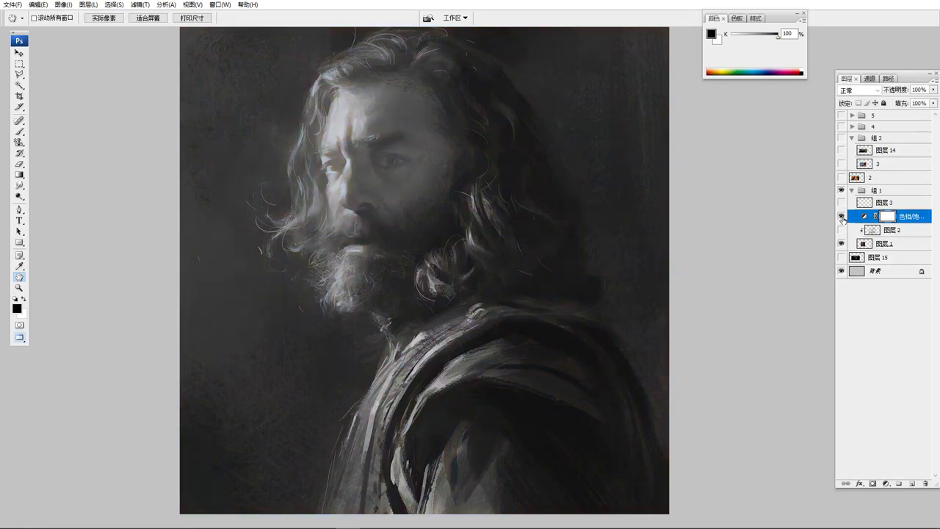
{"action": "left_click", "coordinate": [842, 217]}
{"action": "left_click", "coordinate": [842, 217]}
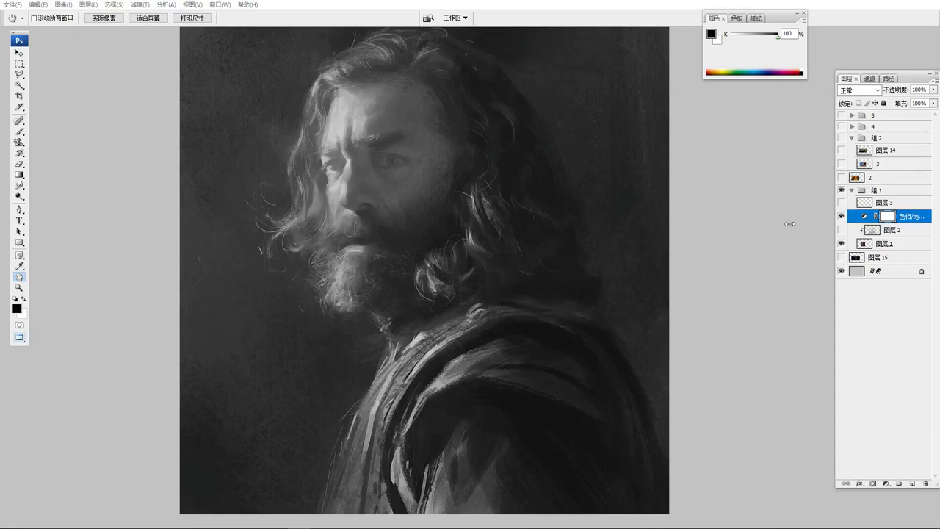
Hide portrait group 组 1, then show and select layer 2 with the canyon photo
{"action": "left_click", "coordinate": [841, 190]}
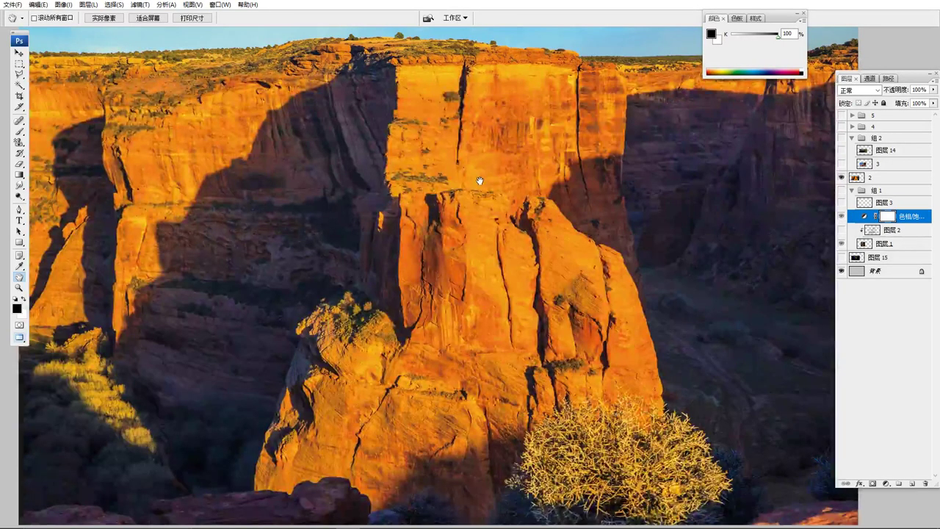
{"action": "left_click_drag", "start_coordinate": [507, 139], "coordinate": [456, 226]}
{"action": "key", "text": "i"}
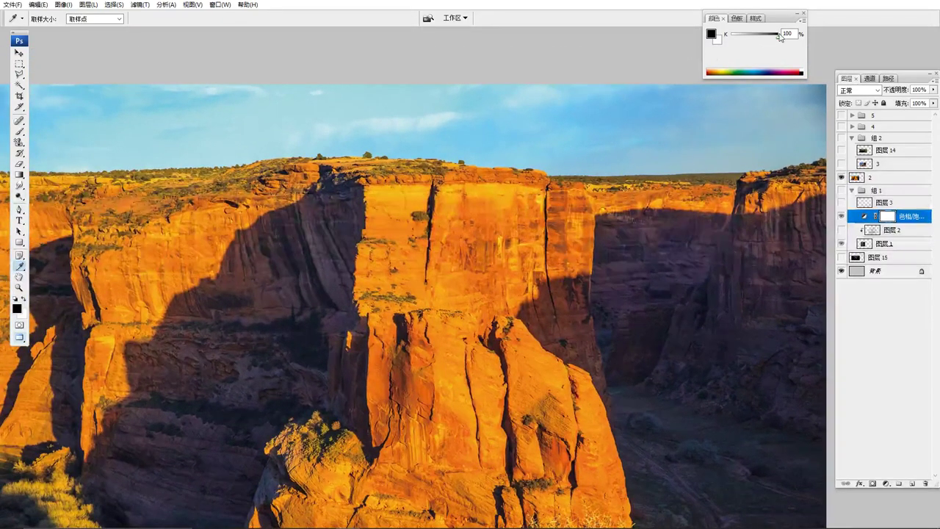
{"action": "left_click", "coordinate": [884, 189]}
{"action": "left_click", "coordinate": [883, 179]}
Paint a large soft yellow spot (H 53, S 58, B 98) on layer 2, in the empty canvas beside the canyon photo
{"action": "left_click_drag", "start_coordinate": [425, 198], "coordinate": [229, 145]}
{"action": "left_click_drag", "start_coordinate": [460, 213], "coordinate": [373, 218]}
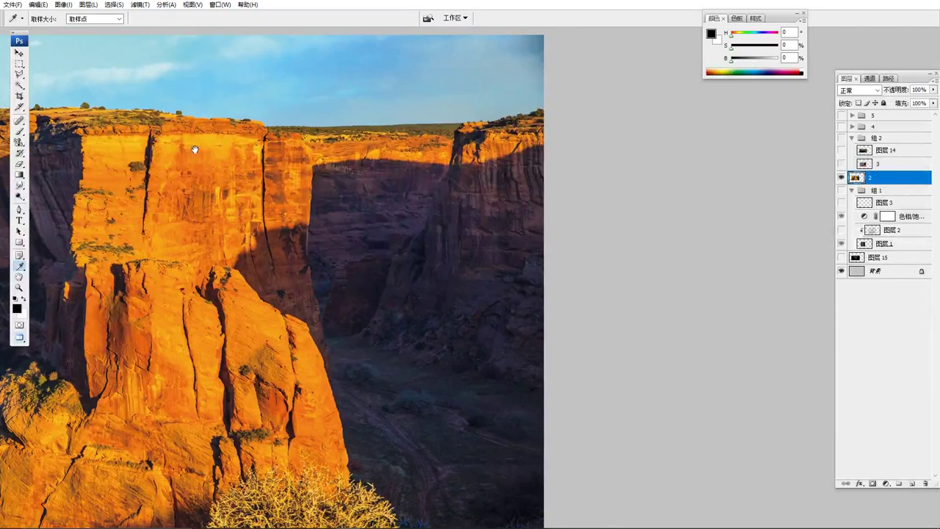
{"action": "key", "text": "m"}
{"action": "key", "text": "b"}
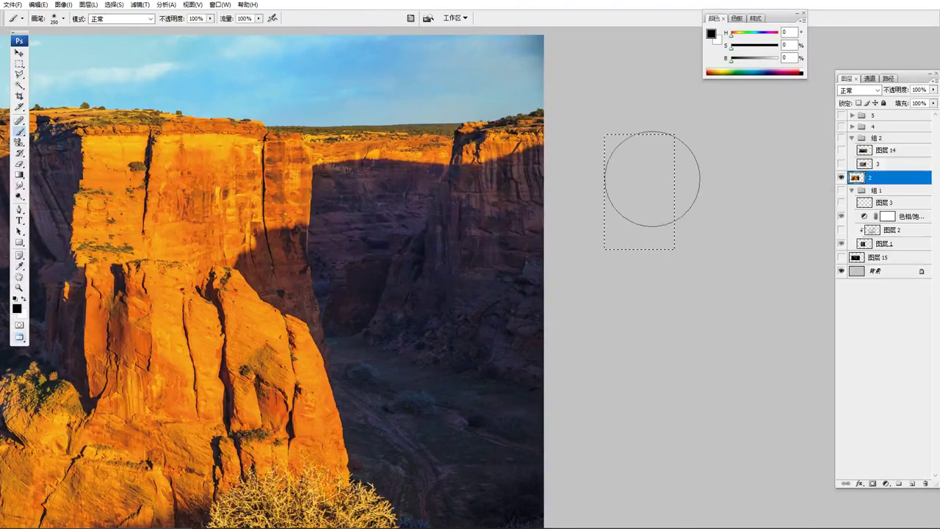
{"action": "key", "text": "ctrl+d"}
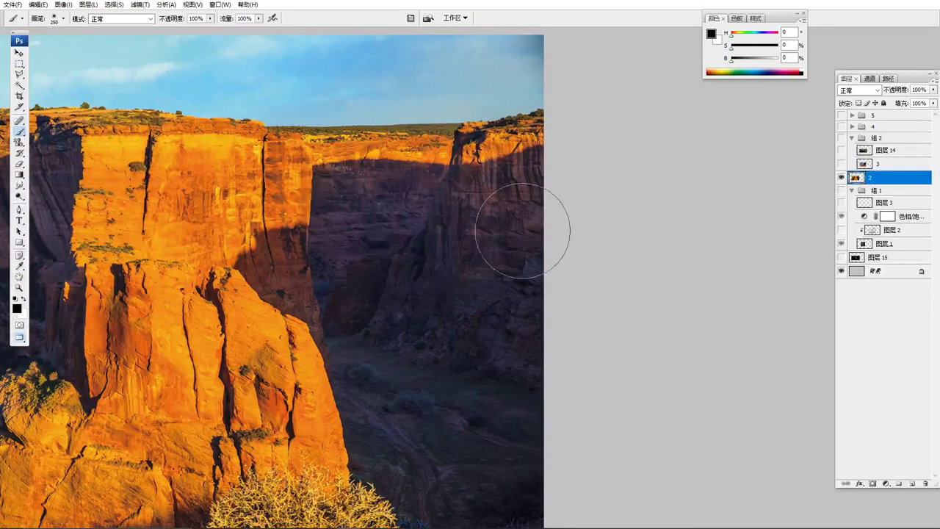
{"action": "key", "text": "bracketleft"}
{"action": "left_click", "coordinate": [739, 35]}
{"action": "mouse_move", "coordinate": [737, 46]}
{"action": "left_mouse_down"}
{"action": "mouse_move", "coordinate": [758, 47]}
{"action": "mouse_move", "coordinate": [777, 67]}
{"action": "left_mouse_up"}
{"action": "key", "text": "bracketleft"}
{"action": "mouse_move", "coordinate": [625, 140]}
{"action": "left_mouse_down"}
{"action": "mouse_move", "coordinate": [686, 189]}
{"action": "mouse_move", "coordinate": [693, 146]}
{"action": "mouse_move", "coordinate": [662, 138]}
{"action": "mouse_move", "coordinate": [622, 195]}
{"action": "mouse_move", "coordinate": [684, 154]}
{"action": "left_mouse_up"}
{"action": "key", "text": "bracketleft"}
{"action": "key", "text": "bracketleft"}
{"action": "key", "text": "bracketleft"}
{"action": "key", "text": "bracketleft"}
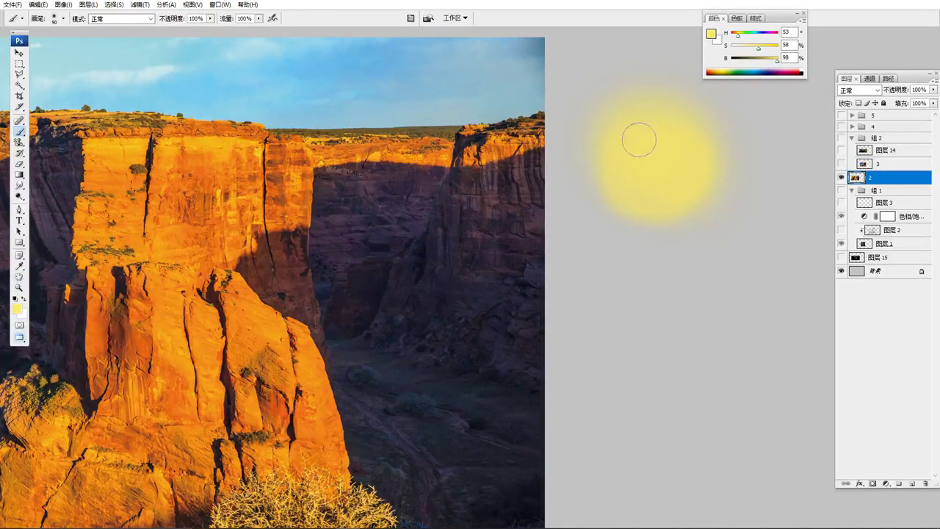
Desaturate layer 2 and sample the grey of the painted spot and of the sunlit rock face
{"action": "key", "text": "v"}
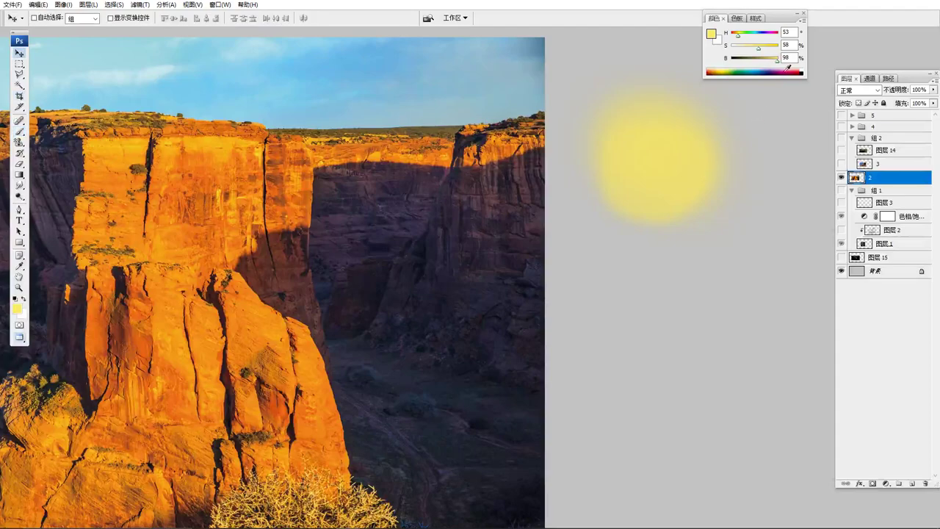
{"action": "key", "text": "shift+ctrl+u"}
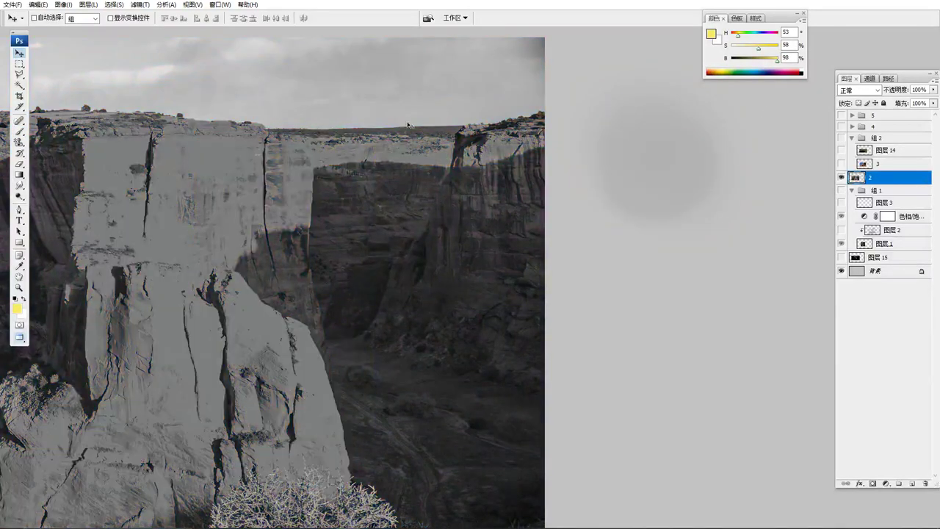
{"action": "key", "text": "b"}
{"action": "key", "text": "i"}
{"action": "left_click", "coordinate": [656, 160]}
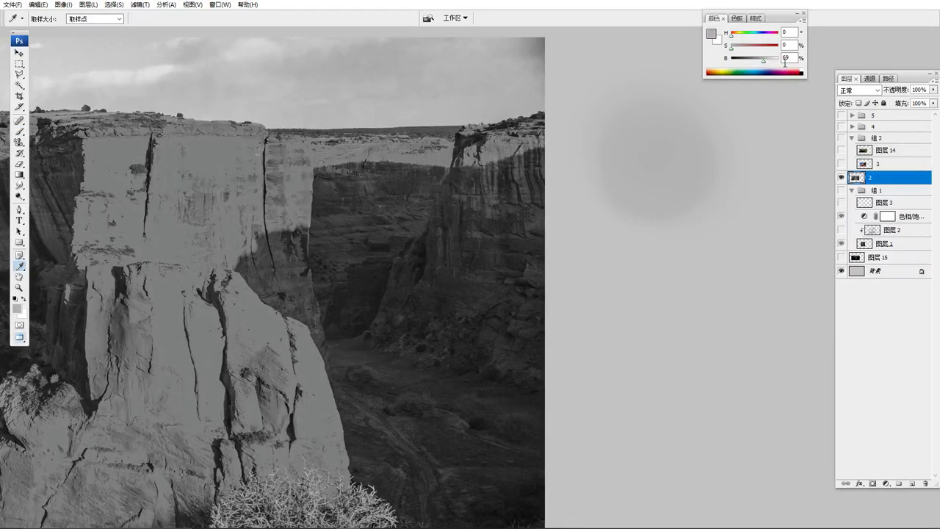
{"action": "left_click", "coordinate": [209, 148]}
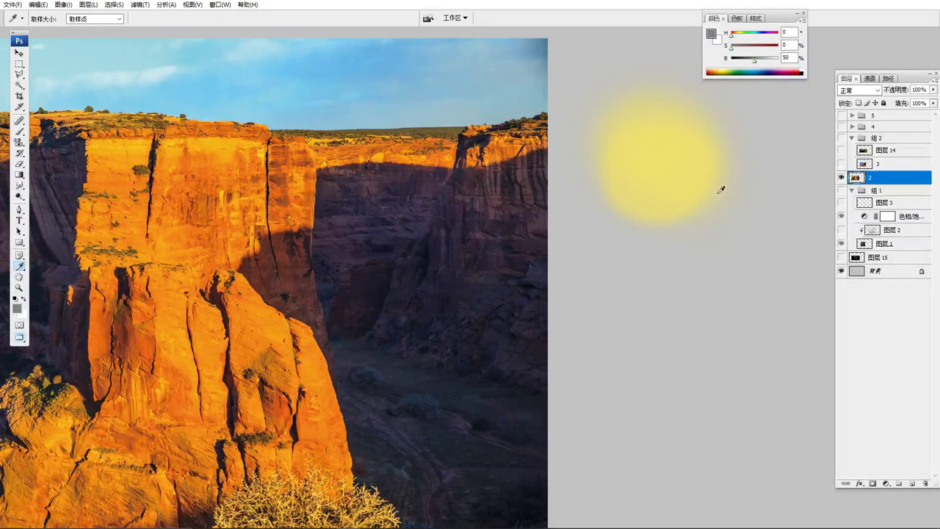
Hide layer 2, then show and select layer 3 with the red rock photo
{"action": "left_click", "coordinate": [841, 177]}
{"action": "left_click", "coordinate": [842, 163]}
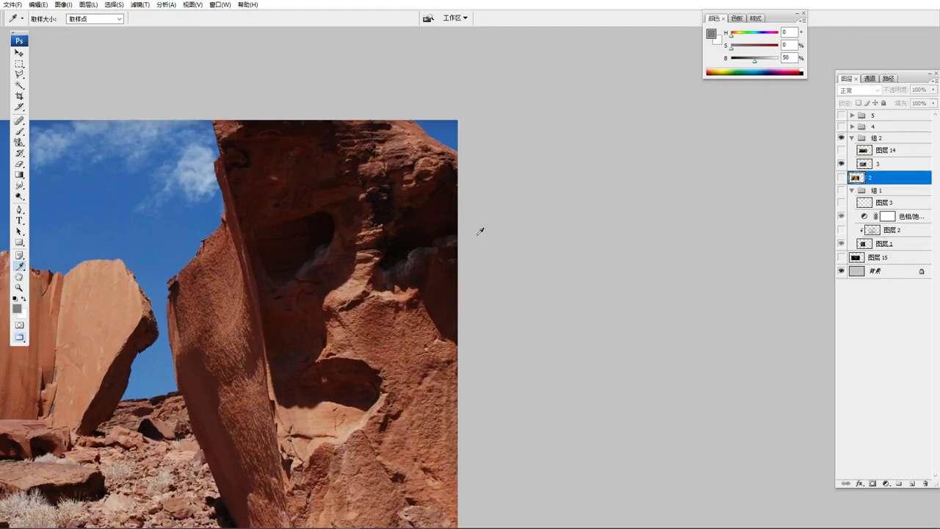
{"action": "left_click", "coordinate": [505, 231]}
{"action": "left_click_drag", "start_coordinate": [464, 218], "coordinate": [521, 202]}
{"action": "key", "text": "b"}
{"action": "mouse_move", "coordinate": [402, 278]}
{"action": "left_mouse_down"}
{"action": "mouse_move", "coordinate": [585, 216]}
{"action": "mouse_move", "coordinate": [545, 226]}
{"action": "left_mouse_up"}
{"action": "right_click", "coordinate": [545, 213]}
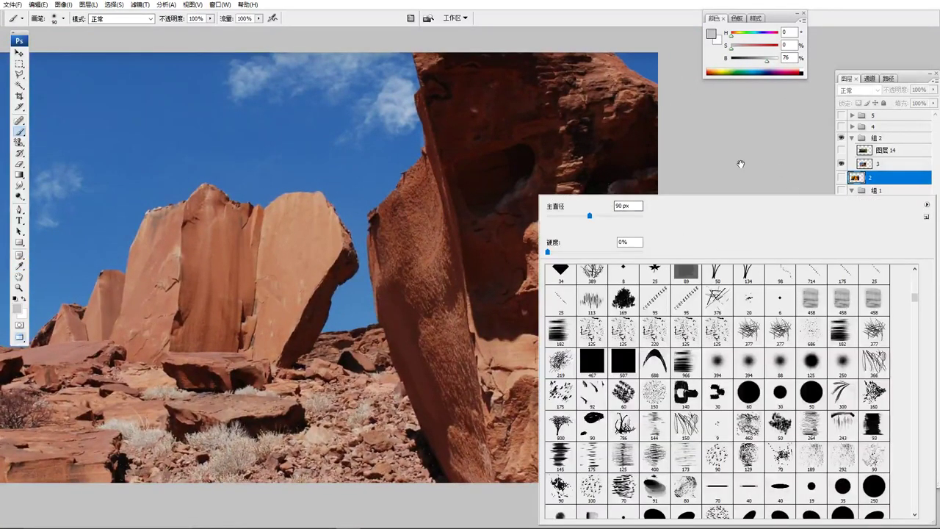
{"action": "left_click_drag", "start_coordinate": [743, 163], "coordinate": [744, 164]}
{"action": "left_click", "coordinate": [884, 168]}
Sample a reddish brown from the shaded rock and choose the arc-shaped 688 px brush tip
{"action": "left_click", "coordinate": [530, 246], "text": "alt"}
{"action": "right_click", "coordinate": [528, 246]}
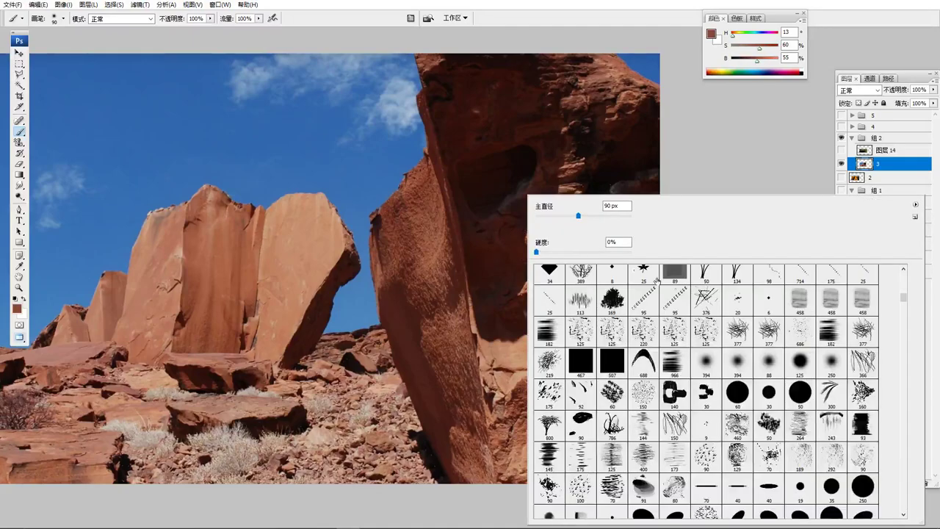
{"action": "left_click", "coordinate": [799, 305]}
{"action": "left_click", "coordinate": [798, 337]}
{"action": "left_click", "coordinate": [651, 360]}
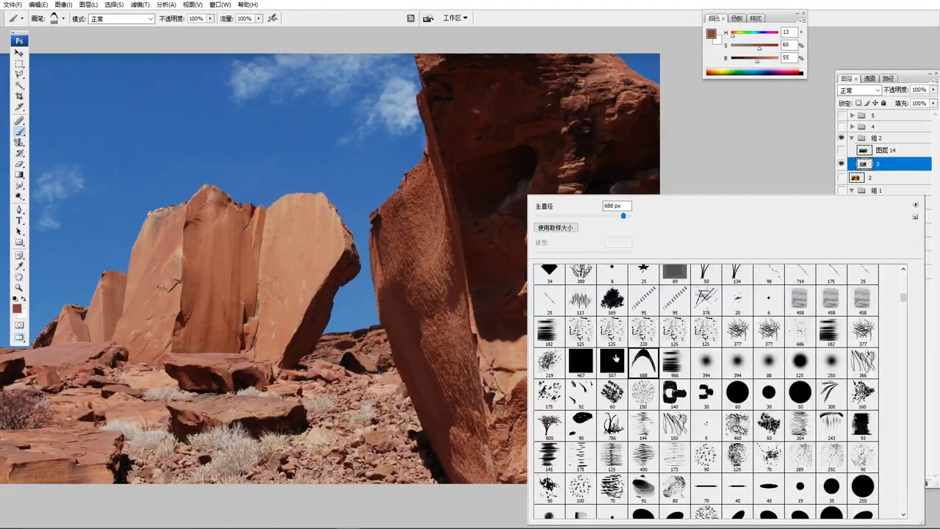
{"action": "left_click_drag", "start_coordinate": [461, 285], "coordinate": [370, 292]}
Sample the rock's reddish brown (H 17, S 62, B 58) and paint a solid patch beside the photo with the brush reduced to 90 px
{"action": "left_click", "coordinate": [530, 250], "text": "alt"}
{"action": "key", "text": "["}
{"action": "key", "text": "["}
{"action": "key", "text": "["}
{"action": "key", "text": "["}
{"action": "key", "text": "["}
{"action": "key", "text": "["}
{"action": "key", "text": "["}
{"action": "key", "text": "["}
{"action": "key", "text": "["}
{"action": "key", "text": "["}
{"action": "key", "text": "["}
{"action": "left_click_drag", "start_coordinate": [721, 260], "coordinate": [638, 225]}
{"action": "mouse_move", "coordinate": [616, 234]}
{"action": "left_mouse_down"}
{"action": "mouse_move", "coordinate": [631, 243]}
{"action": "mouse_move", "coordinate": [653, 292]}
{"action": "mouse_move", "coordinate": [692, 244]}
{"action": "mouse_move", "coordinate": [742, 265]}
{"action": "mouse_move", "coordinate": [684, 220]}
{"action": "mouse_move", "coordinate": [670, 256]}
{"action": "left_mouse_up"}
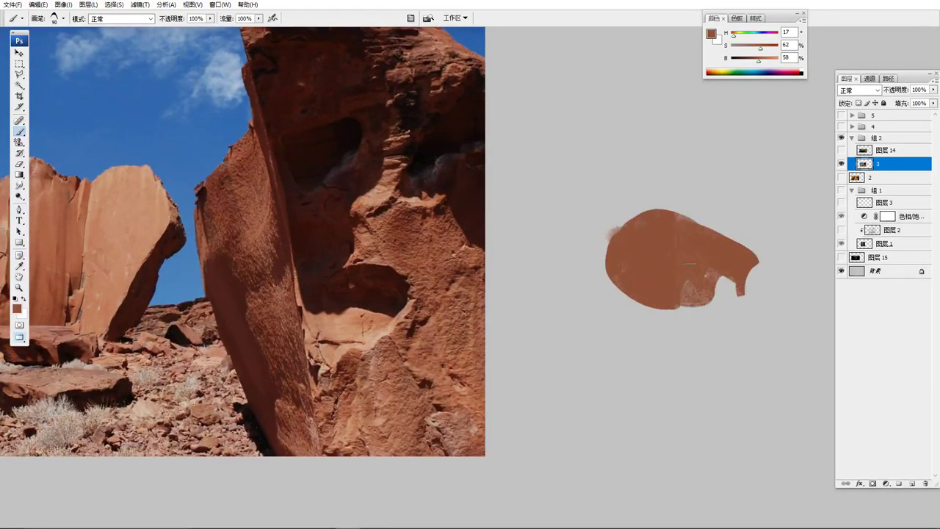
Place the colour sliders near the patch and paint a yellow-brown stroke with hue 30 along the patch's upper edge
{"action": "left_click_drag", "start_coordinate": [791, 14], "coordinate": [676, 74]}
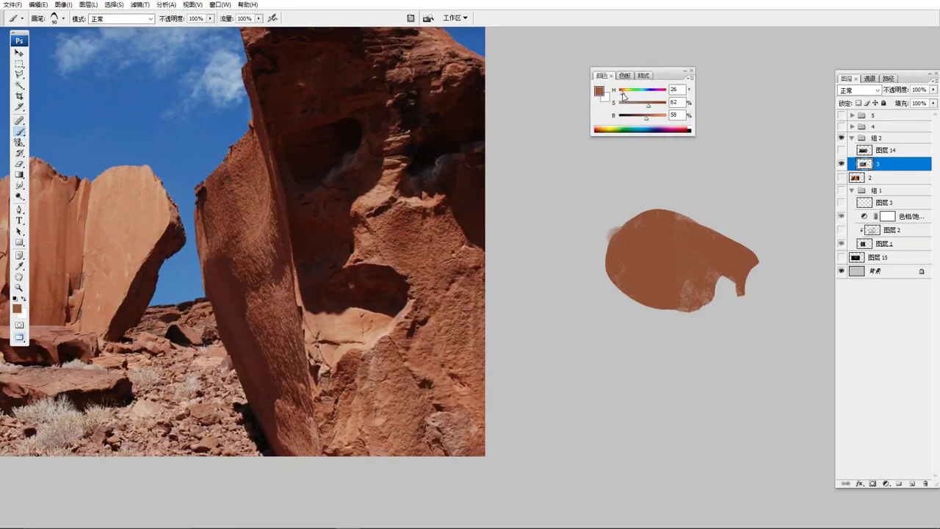
{"action": "left_click_drag", "start_coordinate": [623, 95], "coordinate": [630, 99]}
{"action": "mouse_move", "coordinate": [623, 224]}
{"action": "left_mouse_down"}
{"action": "mouse_move", "coordinate": [643, 240]}
{"action": "mouse_move", "coordinate": [633, 218]}
{"action": "mouse_move", "coordinate": [612, 209]}
{"action": "mouse_move", "coordinate": [697, 213]}
{"action": "left_mouse_up"}
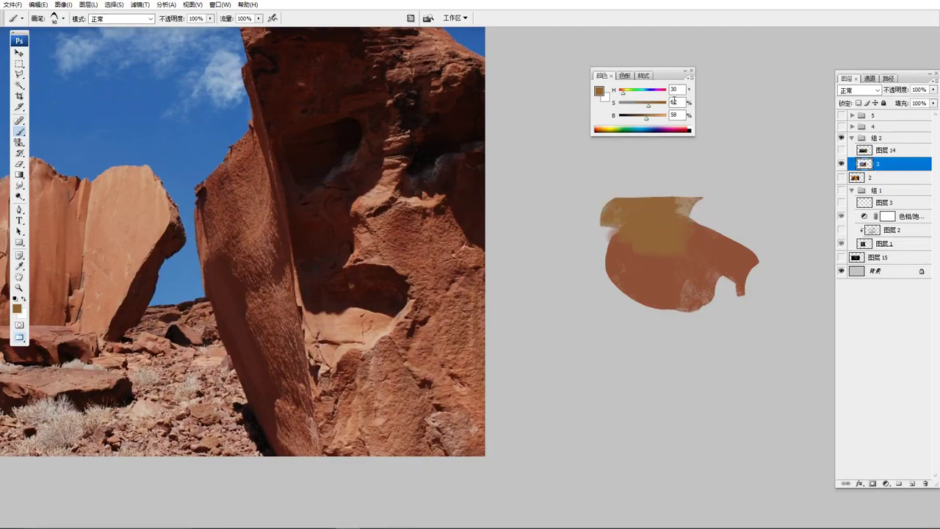
Raise the saturation to 71 and paint ochre strokes over the middle and right part of the patch
{"action": "left_click_drag", "start_coordinate": [650, 109], "coordinate": [653, 109]}
{"action": "left_click_drag", "start_coordinate": [634, 224], "coordinate": [743, 244]}
{"action": "left_click_drag", "start_coordinate": [682, 307], "coordinate": [744, 299]}
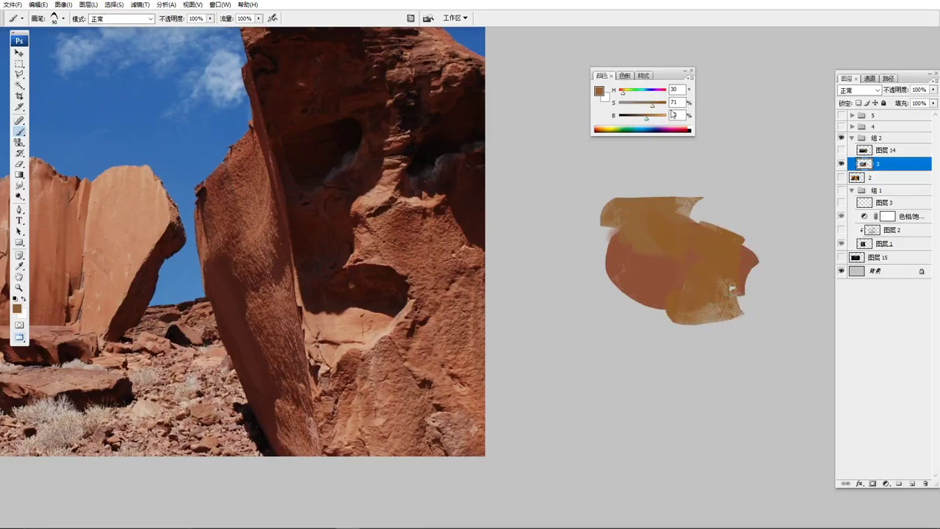
Paint greyed brown strokes with saturation 39 over the patch's left part, then extend the sampled reddish brown across its lower left
{"action": "left_click", "coordinate": [636, 104]}
{"action": "mouse_move", "coordinate": [591, 224]}
{"action": "left_mouse_down"}
{"action": "mouse_move", "coordinate": [599, 250]}
{"action": "mouse_move", "coordinate": [628, 246]}
{"action": "mouse_move", "coordinate": [636, 211]}
{"action": "mouse_move", "coordinate": [665, 235]}
{"action": "left_mouse_up"}
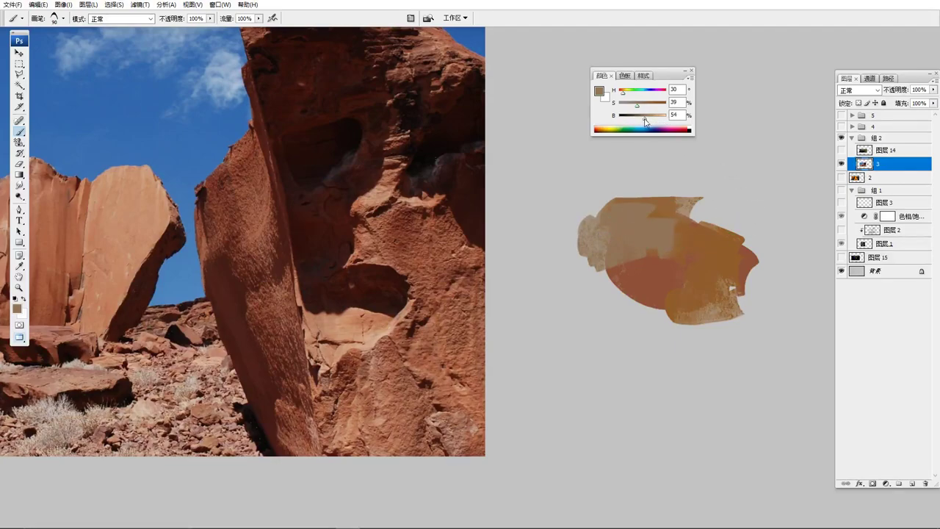
{"action": "mouse_move", "coordinate": [660, 251]}
{"action": "left_mouse_down"}
{"action": "mouse_move", "coordinate": [566, 287]}
{"action": "mouse_move", "coordinate": [584, 300]}
{"action": "left_mouse_up"}
{"action": "left_click", "coordinate": [663, 288], "text": "alt"}
{"action": "mouse_move", "coordinate": [661, 288]}
{"action": "left_mouse_down"}
{"action": "mouse_move", "coordinate": [568, 267]}
{"action": "mouse_move", "coordinate": [579, 280]}
{"action": "mouse_move", "coordinate": [639, 270]}
{"action": "left_mouse_up"}
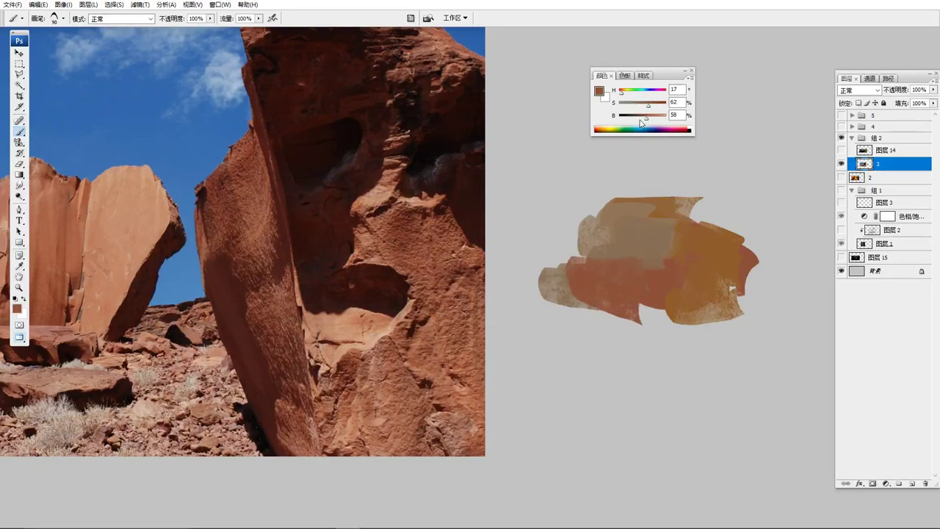
Try dark brown strokes with brightness 28 over the left of the patch and undo them
{"action": "left_click_drag", "start_coordinate": [648, 121], "coordinate": [632, 121]}
{"action": "mouse_move", "coordinate": [463, 189]}
{"action": "left_mouse_down"}
{"action": "mouse_move", "coordinate": [566, 197]}
{"action": "mouse_move", "coordinate": [584, 208]}
{"action": "mouse_move", "coordinate": [567, 242]}
{"action": "left_mouse_up"}
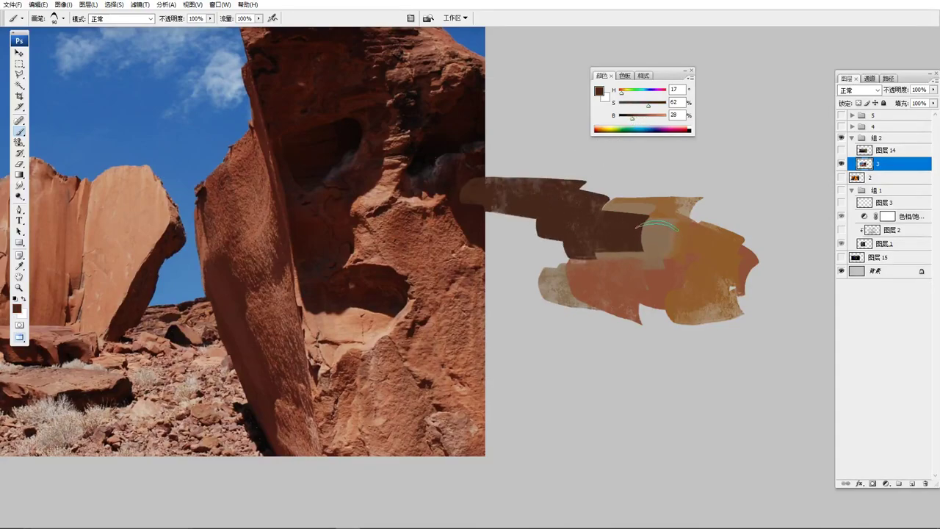
{"action": "key", "text": "ctrl+z"}
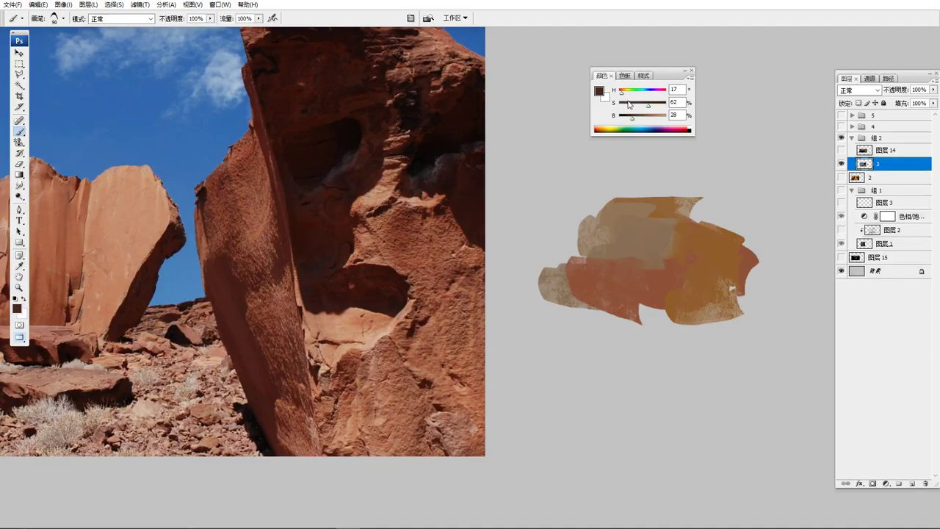
{"action": "left_click", "coordinate": [648, 222], "text": "alt"}
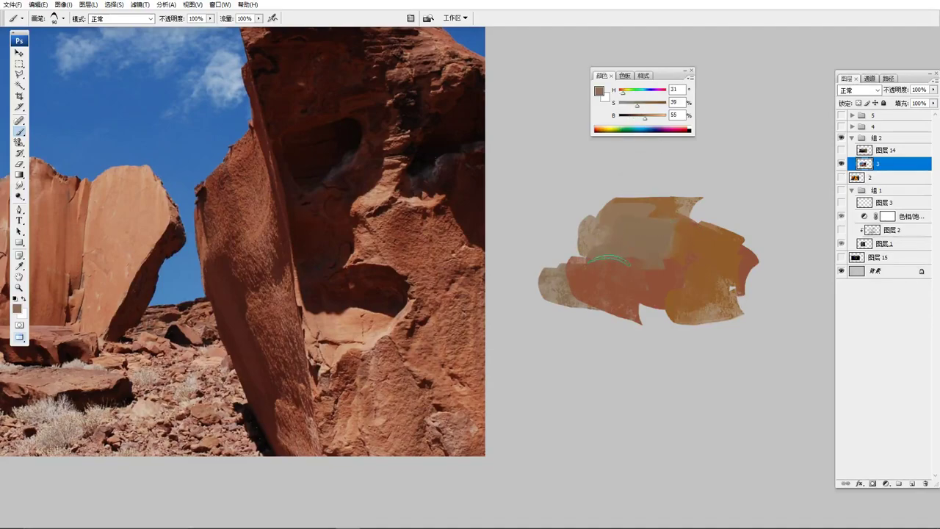
{"action": "key", "text": "ctrl+z"}
Reduce the brush to 25 px and draw thin strokes in sampled colours outward from the patch's different colour areas
{"action": "left_click", "coordinate": [654, 241], "text": "alt"}
{"action": "key", "text": "bracketleft"}
{"action": "key", "text": "bracketleft"}
{"action": "key", "text": "bracketleft"}
{"action": "key", "text": "bracketleft"}
{"action": "key", "text": "bracketleft"}
{"action": "key", "text": "bracketleft"}
{"action": "key", "text": "bracketleft"}
{"action": "left_click_drag", "start_coordinate": [635, 199], "coordinate": [645, 171]}
{"action": "left_click_drag", "start_coordinate": [689, 261], "coordinate": [749, 208]}
{"action": "left_click", "coordinate": [720, 240], "text": "alt"}
{"action": "left_click", "coordinate": [627, 273], "text": "alt"}
{"action": "left_click_drag", "start_coordinate": [606, 312], "coordinate": [582, 369]}
{"action": "left_click", "coordinate": [734, 300], "text": "alt"}
{"action": "left_click_drag", "start_coordinate": [704, 325], "coordinate": [679, 376]}
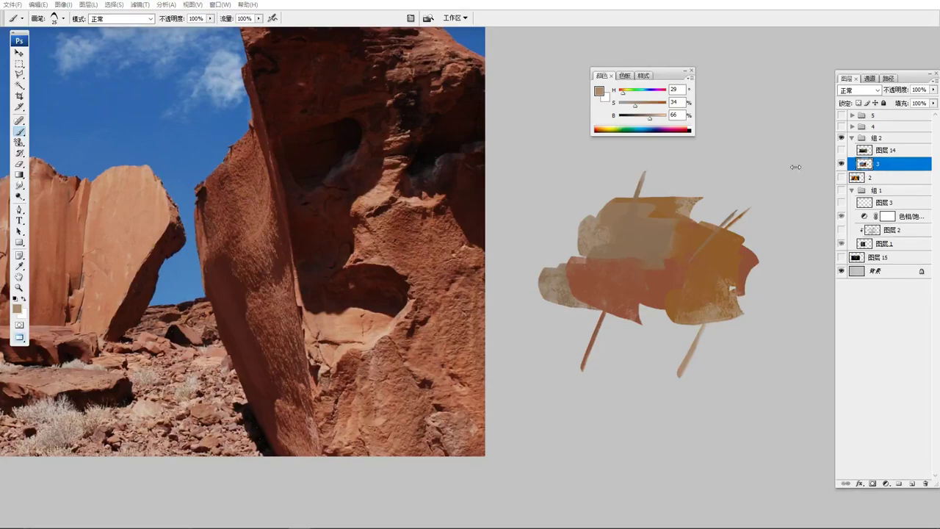
Hide layer 3, then show and select 图层 14 with the warrior painting
{"action": "left_click", "coordinate": [842, 163]}
{"action": "left_click", "coordinate": [843, 153]}
{"action": "left_click_drag", "start_coordinate": [397, 247], "coordinate": [673, 281]}
{"action": "key", "text": "Tab"}
{"action": "left_click_drag", "start_coordinate": [582, 270], "coordinate": [598, 266]}
{"action": "key", "text": "Tab"}
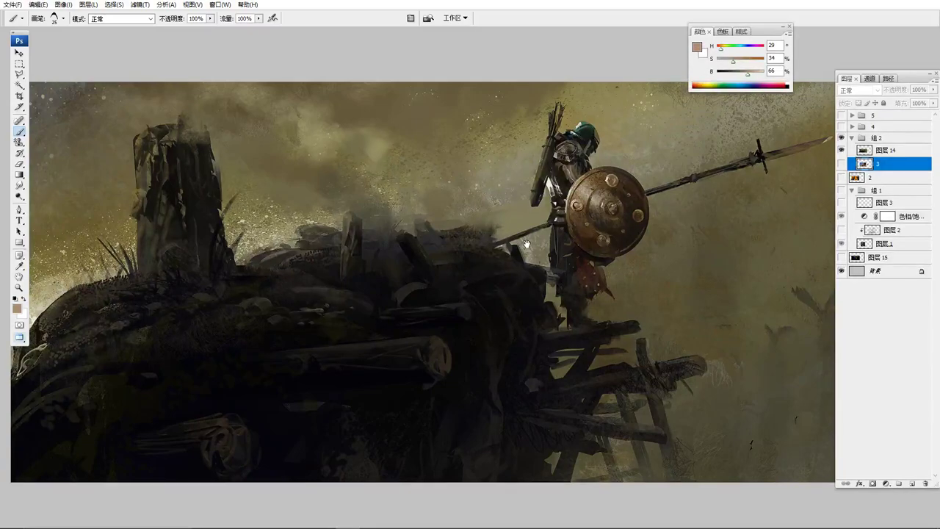
{"action": "key", "text": "v"}
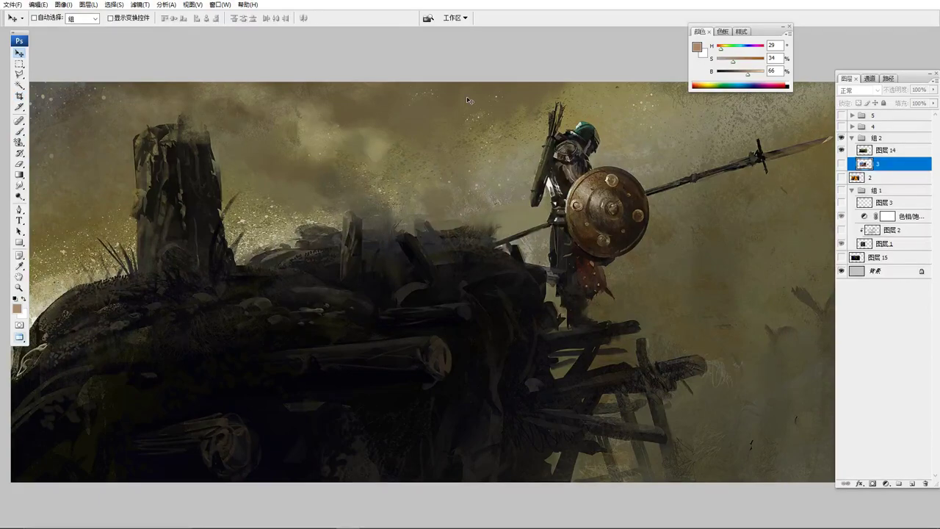
{"action": "left_click", "coordinate": [882, 152]}
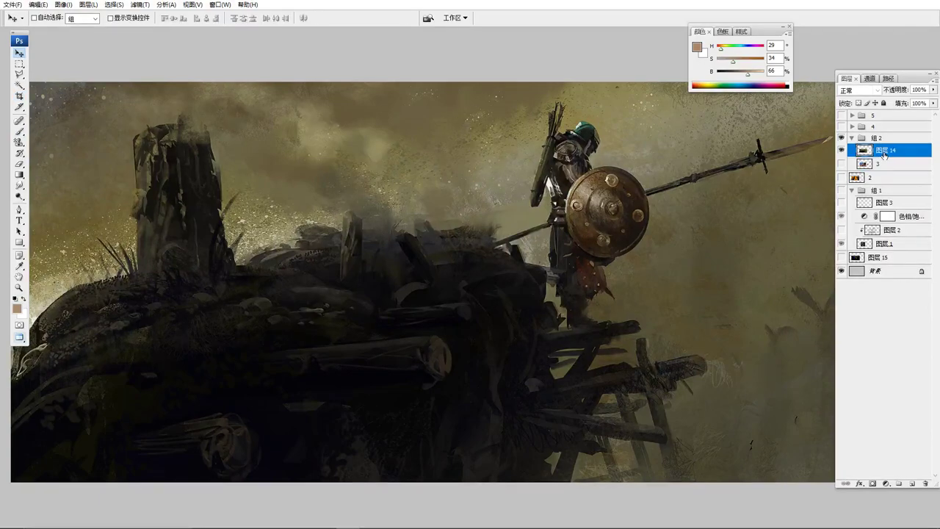
Free-transform the warrior painting into a flattened upside-down strip and select a rectangle covering it and the empty area above
{"action": "key", "text": "Tab"}
{"action": "key", "text": "ctrl+t"}
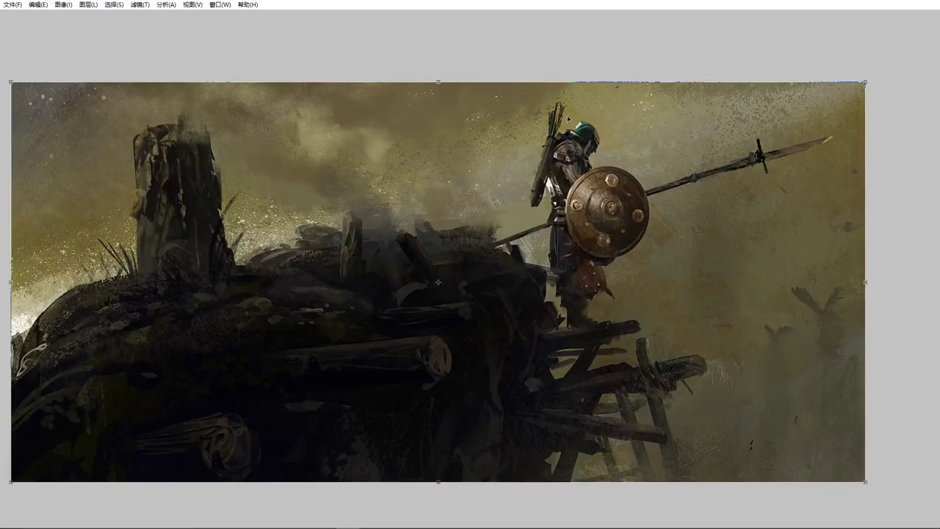
{"action": "left_click_drag", "start_coordinate": [443, 79], "coordinate": [536, 297]}
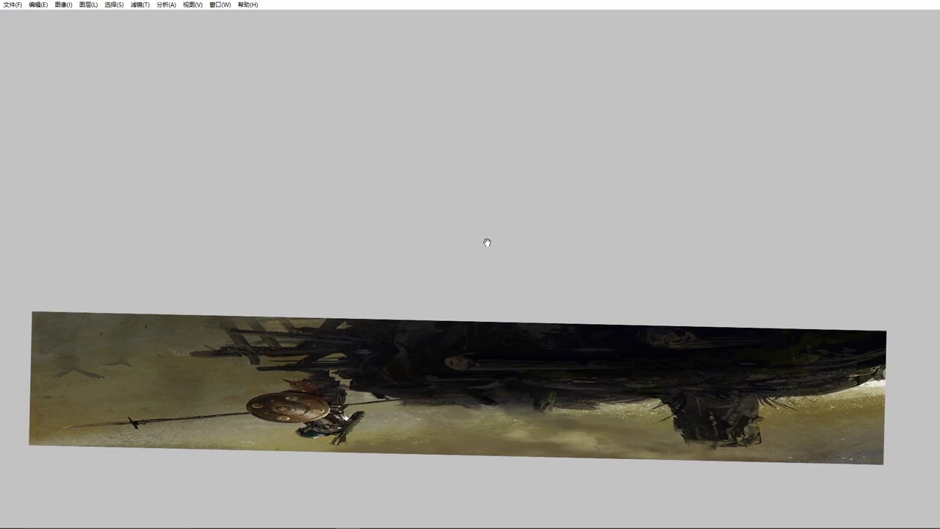
{"action": "key", "text": "ctrl+minus"}
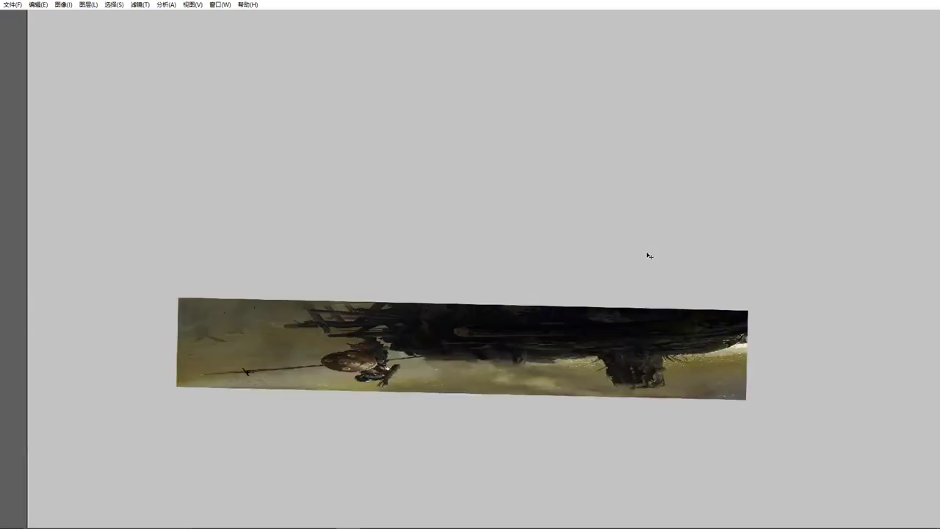
{"action": "left_click_drag", "start_coordinate": [399, 232], "coordinate": [386, 250]}
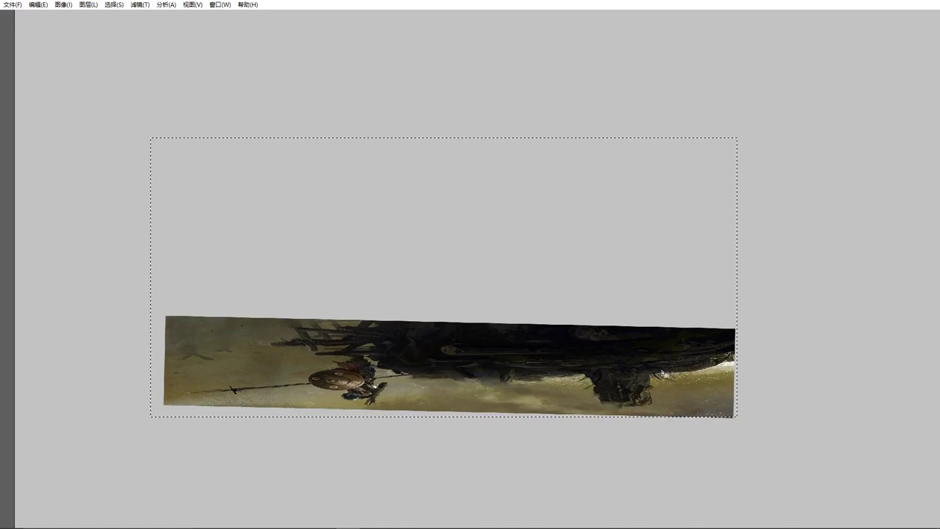
{"action": "key", "text": "ctrl+plus"}
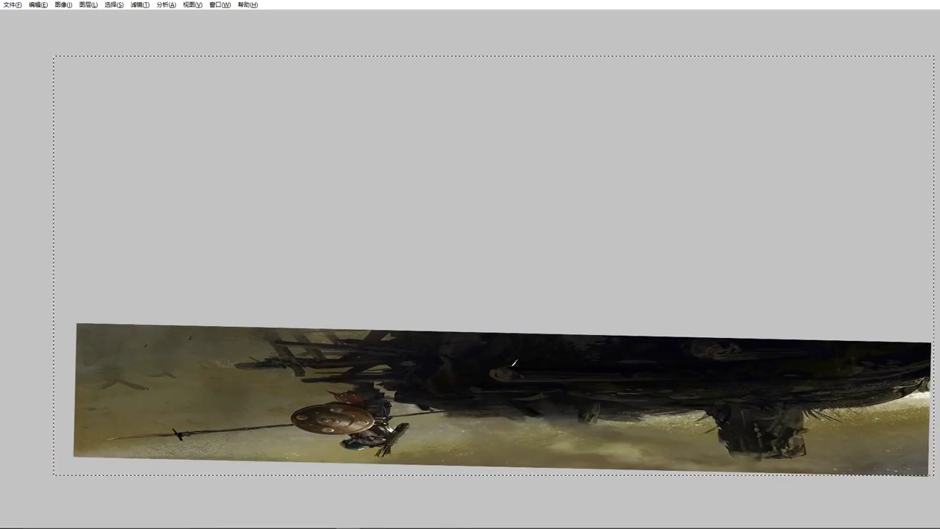
Choose a speckled, textured brush tip for painting inside the selection
{"action": "right_click", "coordinate": [551, 310]}
{"action": "left_click", "coordinate": [563, 370]}
{"action": "left_click", "coordinate": [586, 397]}
{"action": "left_click", "coordinate": [611, 427]}
{"action": "left_click", "coordinate": [609, 454]}
{"action": "left_click", "coordinate": [590, 455]}
{"action": "left_click", "coordinate": [683, 456]}
{"action": "left_click", "coordinate": [345, 294]}
{"action": "key", "text": "ctrl+minus"}
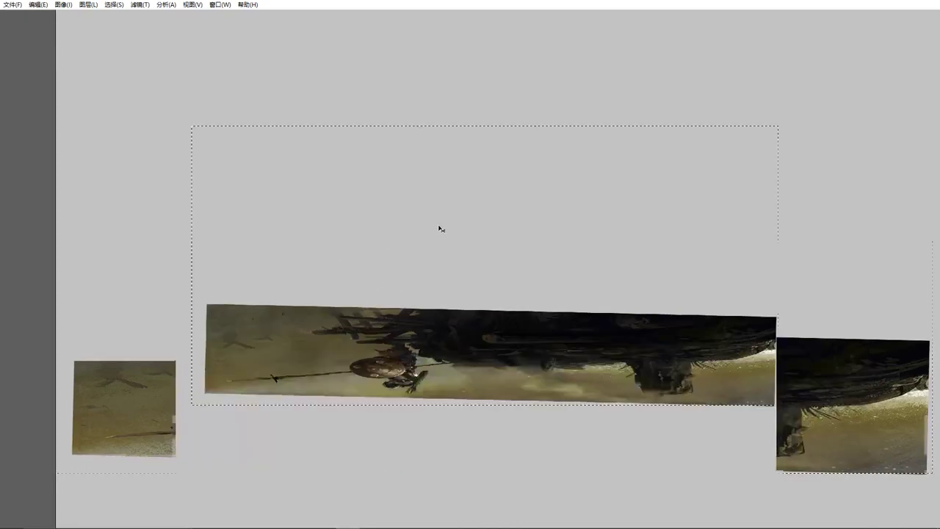
Enlarge the brush and cover the empty area above the strip with broad dark blue-grey, brown and olive-grey strokes
{"action": "key", "text": "bracketright"}
{"action": "key", "text": "bracketright"}
{"action": "key", "text": "bracketright"}
{"action": "key", "text": "bracketright"}
{"action": "key", "text": "bracketright"}
{"action": "key", "text": "bracketright"}
{"action": "key", "text": "bracketright"}
{"action": "mouse_move", "coordinate": [209, 136]}
{"action": "left_mouse_down"}
{"action": "mouse_move", "coordinate": [276, 209]}
{"action": "mouse_move", "coordinate": [294, 206]}
{"action": "left_mouse_up"}
{"action": "key", "text": "bracketleft"}
{"action": "key", "text": "bracketleft"}
{"action": "mouse_move", "coordinate": [323, 238]}
{"action": "left_mouse_down"}
{"action": "mouse_move", "coordinate": [261, 245]}
{"action": "mouse_move", "coordinate": [325, 330]}
{"action": "mouse_move", "coordinate": [416, 223]}
{"action": "mouse_move", "coordinate": [456, 220]}
{"action": "left_mouse_up"}
{"action": "mouse_move", "coordinate": [771, 269]}
{"action": "left_mouse_down"}
{"action": "mouse_move", "coordinate": [630, 199]}
{"action": "mouse_move", "coordinate": [763, 147]}
{"action": "mouse_move", "coordinate": [660, 140]}
{"action": "mouse_move", "coordinate": [764, 187]}
{"action": "left_mouse_up"}
{"action": "left_click", "coordinate": [441, 372], "text": "alt"}
{"action": "mouse_move", "coordinate": [768, 257]}
{"action": "left_mouse_down"}
{"action": "mouse_move", "coordinate": [345, 246]}
{"action": "mouse_move", "coordinate": [163, 290]}
{"action": "mouse_move", "coordinate": [631, 271]}
{"action": "left_mouse_up"}
{"action": "left_click_drag", "start_coordinate": [371, 201], "coordinate": [192, 260]}
{"action": "mouse_move", "coordinate": [457, 213]}
{"action": "left_mouse_down"}
{"action": "mouse_move", "coordinate": [318, 254]}
{"action": "mouse_move", "coordinate": [180, 269]}
{"action": "left_mouse_up"}
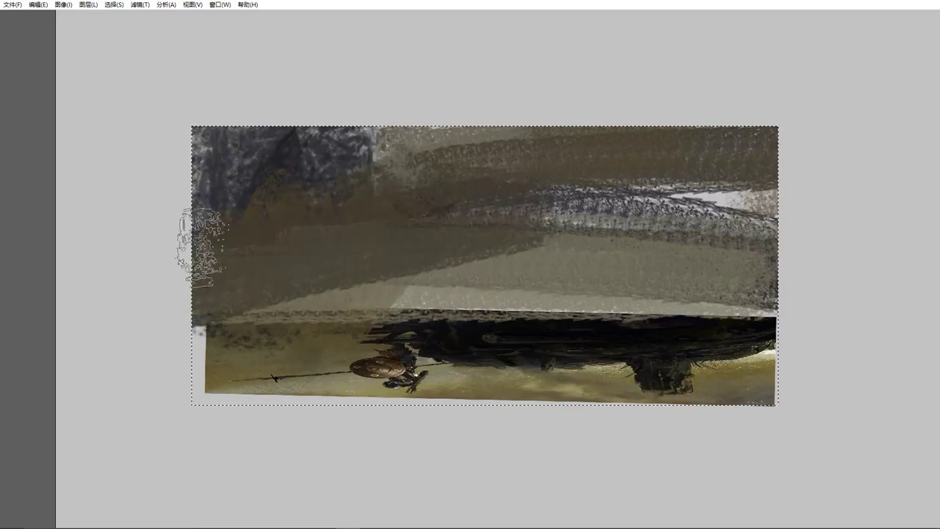
Darken and unify the upper sky with wide muted olive-brown strokes, softening the bluish upper-left corner
{"action": "left_click_drag", "start_coordinate": [485, 154], "coordinate": [139, 152]}
{"action": "left_click_drag", "start_coordinate": [584, 126], "coordinate": [516, 126]}
{"action": "mouse_move", "coordinate": [426, 229]}
{"action": "left_mouse_down"}
{"action": "mouse_move", "coordinate": [753, 209]}
{"action": "mouse_move", "coordinate": [588, 163]}
{"action": "mouse_move", "coordinate": [850, 164]}
{"action": "left_mouse_up"}
{"action": "left_click", "coordinate": [434, 164], "text": "alt"}
{"action": "left_click_drag", "start_coordinate": [654, 162], "coordinate": [577, 266]}
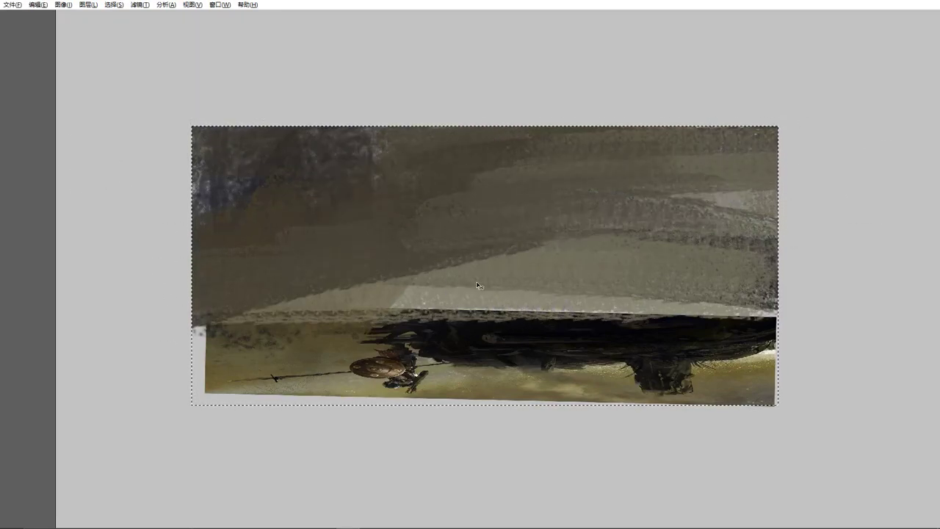
Paint slanted dark grey and brown strokes across the lower left of the sky, just above the strip
{"action": "key", "text": "ctrl+plus"}
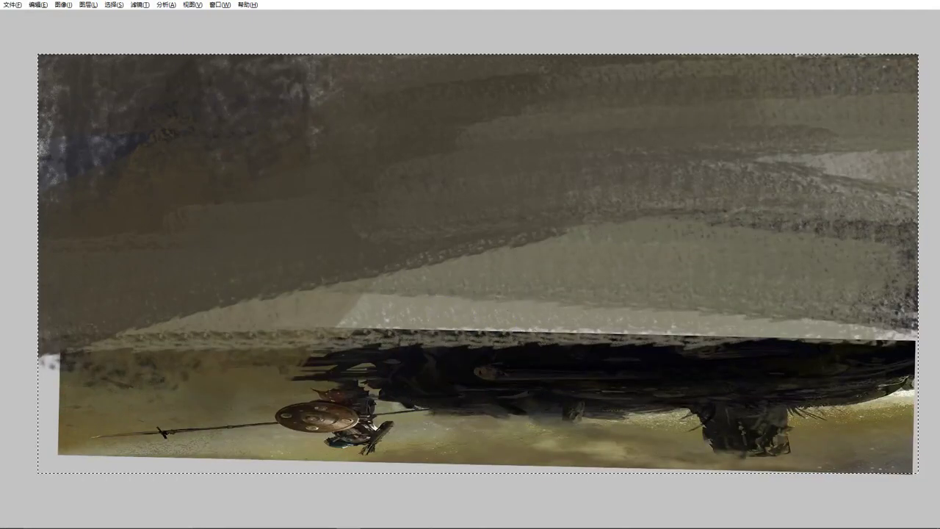
{"action": "left_click_drag", "start_coordinate": [177, 279], "coordinate": [580, 239]}
{"action": "left_click_drag", "start_coordinate": [103, 327], "coordinate": [543, 253]}
{"action": "mouse_move", "coordinate": [514, 287]}
{"action": "left_mouse_down"}
{"action": "mouse_move", "coordinate": [256, 300]}
{"action": "mouse_move", "coordinate": [512, 300]}
{"action": "mouse_move", "coordinate": [615, 345]}
{"action": "left_mouse_up"}
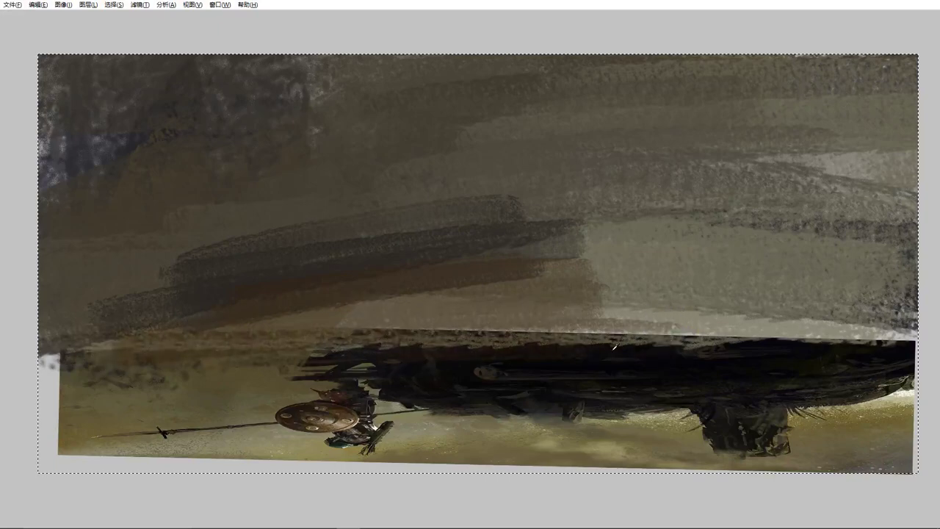
Choose a rough rectangular brush tip and paint a tall, black cloaked figure standing at the centre of the scene
{"action": "left_click_drag", "start_coordinate": [678, 347], "coordinate": [618, 360]}
{"action": "right_click", "coordinate": [770, 312]}
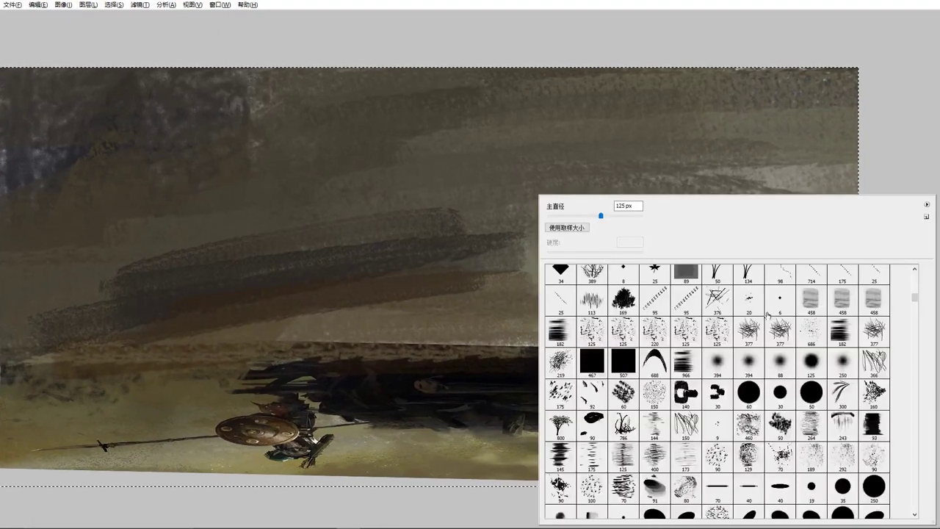
{"action": "left_click", "coordinate": [812, 488]}
{"action": "left_click", "coordinate": [874, 428]}
{"action": "left_click_drag", "start_coordinate": [489, 306], "coordinate": [529, 312]}
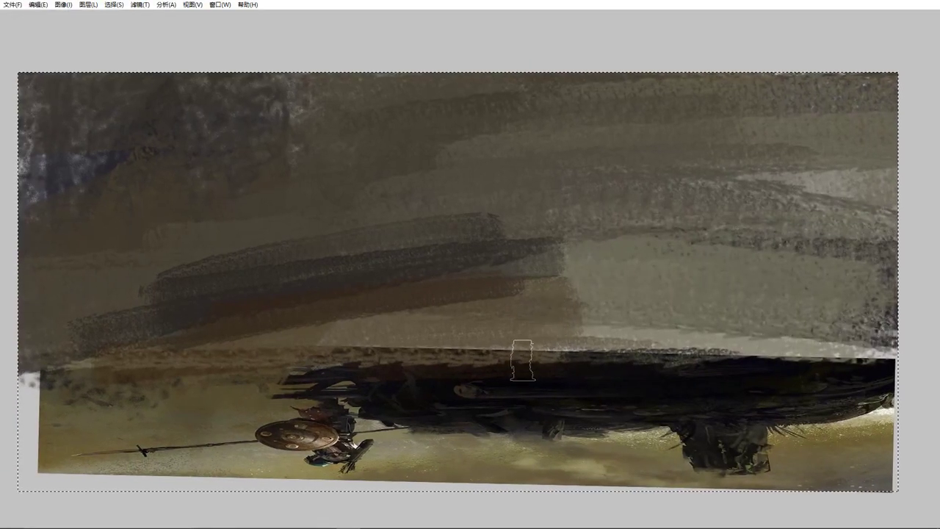
{"action": "mouse_move", "coordinate": [510, 363]}
{"action": "left_mouse_down"}
{"action": "mouse_move", "coordinate": [499, 171]}
{"action": "mouse_move", "coordinate": [509, 338]}
{"action": "mouse_move", "coordinate": [487, 312]}
{"action": "mouse_move", "coordinate": [493, 161]}
{"action": "left_mouse_up"}
{"action": "mouse_move", "coordinate": [479, 353]}
{"action": "left_mouse_down"}
{"action": "mouse_move", "coordinate": [495, 168]}
{"action": "mouse_move", "coordinate": [510, 367]}
{"action": "mouse_move", "coordinate": [479, 296]}
{"action": "mouse_move", "coordinate": [475, 202]}
{"action": "mouse_move", "coordinate": [485, 155]}
{"action": "mouse_move", "coordinate": [476, 131]}
{"action": "mouse_move", "coordinate": [487, 174]}
{"action": "mouse_move", "coordinate": [573, 187]}
{"action": "left_mouse_up"}
Mix a saturated orange, add a new layer, and paint a broad orange band along the horizon on both sides of the figure
{"action": "key", "text": "Tab"}
{"action": "left_click_drag", "start_coordinate": [635, 134], "coordinate": [606, 135]}
{"action": "left_click", "coordinate": [630, 119], "text": "alt"}
{"action": "left_click", "coordinate": [736, 49]}
{"action": "left_click", "coordinate": [730, 36]}
{"action": "left_click", "coordinate": [701, 24]}
{"action": "key", "text": "Tab"}
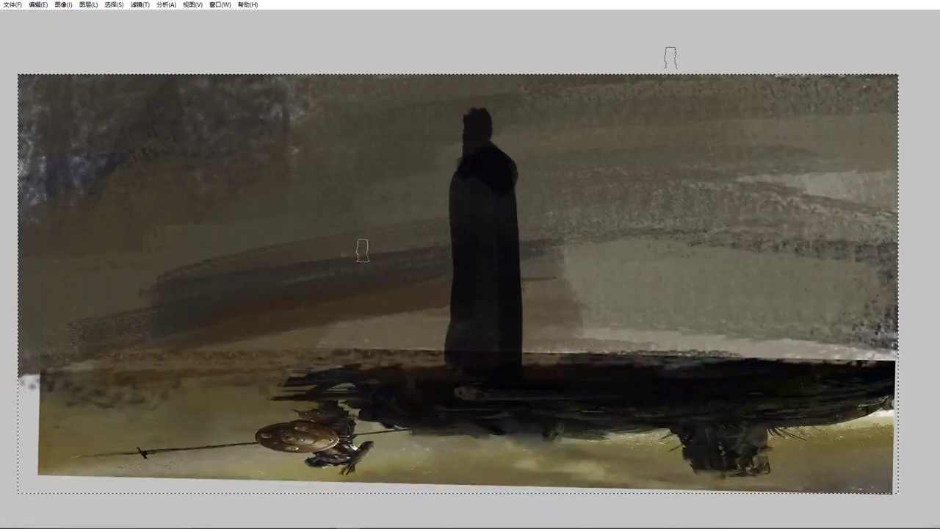
{"action": "key", "text": "ctrl+shift+n"}
{"action": "key", "text": "Return"}
{"action": "left_click_drag", "start_coordinate": [37, 323], "coordinate": [346, 334]}
{"action": "mouse_move", "coordinate": [346, 335]}
{"action": "left_mouse_down"}
{"action": "mouse_move", "coordinate": [25, 330]}
{"action": "mouse_move", "coordinate": [66, 319]}
{"action": "mouse_move", "coordinate": [5, 320]}
{"action": "mouse_move", "coordinate": [105, 299]}
{"action": "mouse_move", "coordinate": [436, 326]}
{"action": "mouse_move", "coordinate": [594, 317]}
{"action": "mouse_move", "coordinate": [930, 361]}
{"action": "mouse_move", "coordinate": [754, 326]}
{"action": "left_mouse_up"}
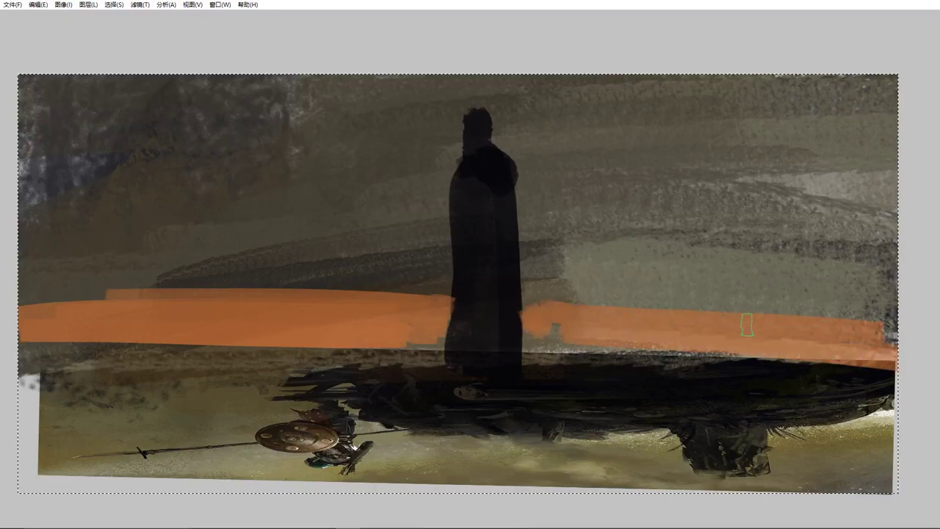
Layer translucent orange bands above the horizon on both sides of the figure, then clear the selection
{"action": "key", "text": "ctrl+minus"}
{"action": "left_click_drag", "start_coordinate": [157, 269], "coordinate": [434, 253]}
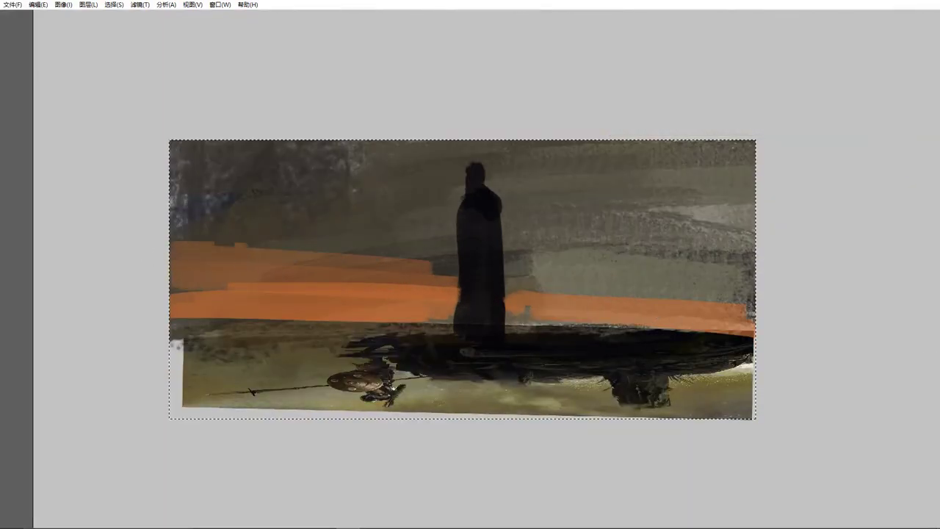
{"action": "left_click_drag", "start_coordinate": [184, 259], "coordinate": [422, 268]}
{"action": "left_click_drag", "start_coordinate": [510, 272], "coordinate": [794, 311]}
{"action": "left_click_drag", "start_coordinate": [302, 269], "coordinate": [327, 252]}
{"action": "left_click_drag", "start_coordinate": [438, 253], "coordinate": [236, 251]}
{"action": "key", "text": "ctrl+d"}
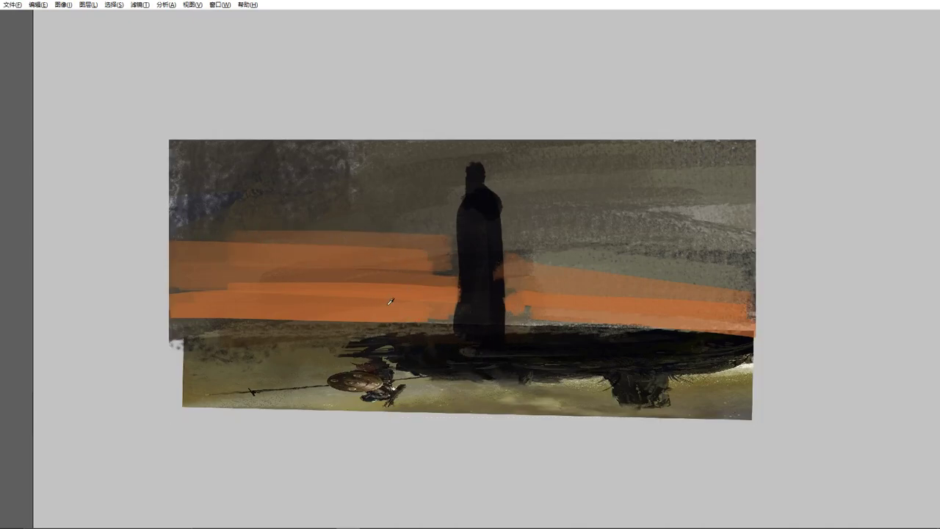
Paint a faint dark reflection below the figure on the pale ground, using tones sampled nearby
{"action": "mouse_move", "coordinate": [465, 387]}
{"action": "left_mouse_down"}
{"action": "mouse_move", "coordinate": [472, 408]}
{"action": "mouse_move", "coordinate": [493, 402]}
{"action": "mouse_move", "coordinate": [482, 377]}
{"action": "mouse_move", "coordinate": [466, 405]}
{"action": "mouse_move", "coordinate": [485, 405]}
{"action": "left_mouse_up"}
{"action": "key", "text": "ctrl+z"}
{"action": "left_click", "coordinate": [432, 386], "text": "alt"}
{"action": "mouse_move", "coordinate": [439, 386]}
{"action": "left_mouse_down"}
{"action": "mouse_move", "coordinate": [445, 402]}
{"action": "mouse_move", "coordinate": [454, 393]}
{"action": "mouse_move", "coordinate": [510, 390]}
{"action": "mouse_move", "coordinate": [468, 355]}
{"action": "left_mouse_up"}
{"action": "left_click", "coordinate": [521, 381], "text": "alt"}
{"action": "left_click", "coordinate": [531, 359], "text": "alt"}
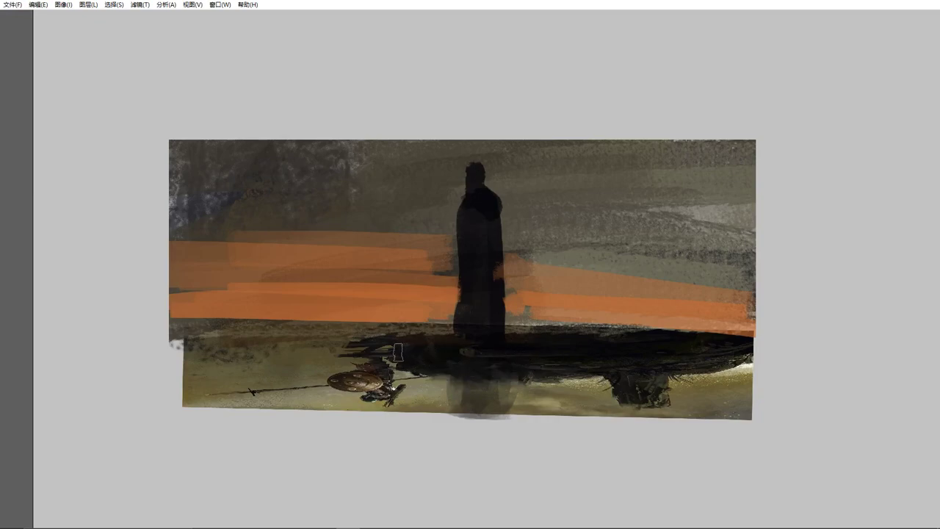
Glaze a translucent orange-brown along the dark ground edge from the scene's left border to the figure
{"action": "left_click_drag", "start_coordinate": [342, 347], "coordinate": [322, 349]}
{"action": "mouse_move", "coordinate": [284, 322]}
{"action": "left_mouse_down"}
{"action": "mouse_move", "coordinate": [398, 326]}
{"action": "mouse_move", "coordinate": [167, 320]}
{"action": "mouse_move", "coordinate": [408, 328]}
{"action": "mouse_move", "coordinate": [255, 339]}
{"action": "mouse_move", "coordinate": [506, 335]}
{"action": "left_mouse_up"}
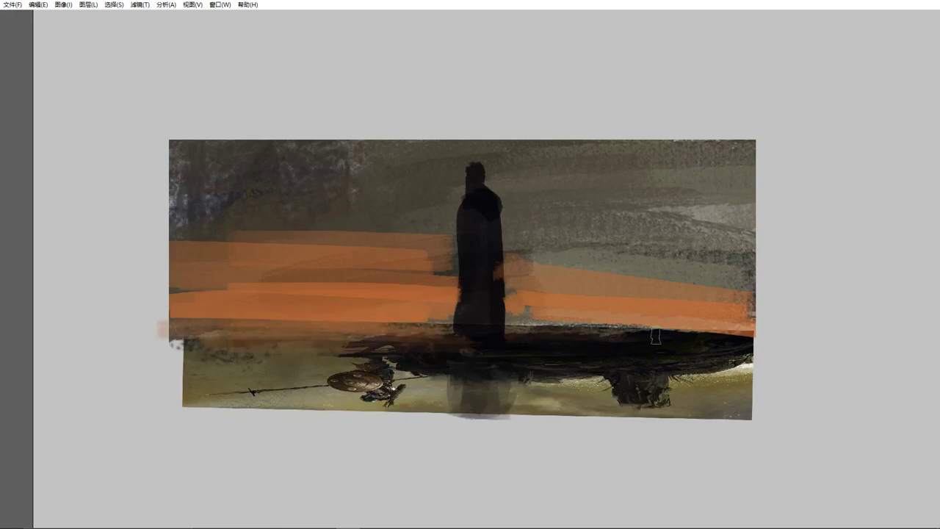
Mix a pale cream colour (H 45, S 19, B 97) and paint a small glowing sun in the orange band beside the figure
{"action": "key", "text": "ctrl+plus"}
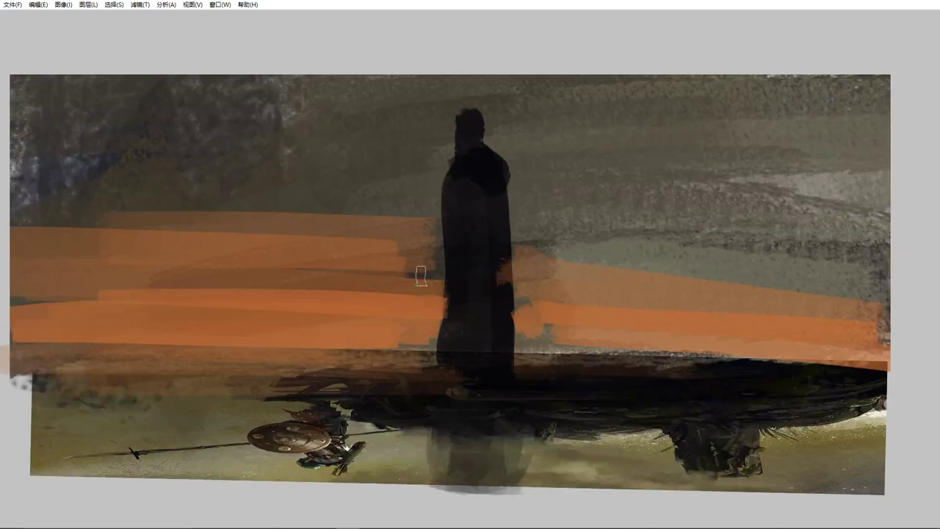
{"action": "key", "text": "Tab"}
{"action": "left_click", "coordinate": [744, 50]}
{"action": "left_click_drag", "start_coordinate": [733, 38], "coordinate": [707, 38]}
{"action": "left_click", "coordinate": [703, 26]}
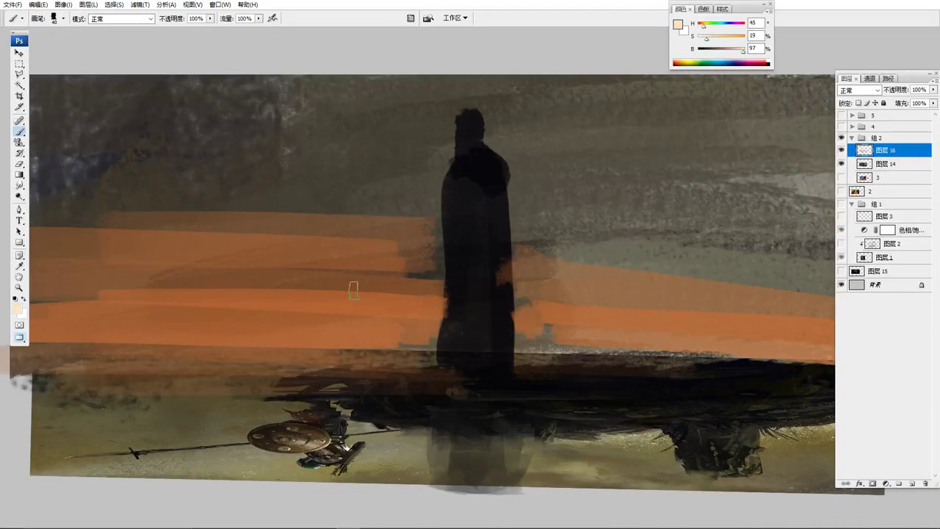
{"action": "left_click_drag", "start_coordinate": [307, 319], "coordinate": [318, 324]}
{"action": "key", "text": "Tab"}
{"action": "left_click_drag", "start_coordinate": [431, 304], "coordinate": [467, 295]}
{"action": "mouse_move", "coordinate": [357, 305]}
{"action": "left_mouse_down"}
{"action": "mouse_move", "coordinate": [360, 314]}
{"action": "mouse_move", "coordinate": [354, 307]}
{"action": "left_mouse_up"}
{"action": "left_click_drag", "start_coordinate": [696, 272], "coordinate": [686, 281]}
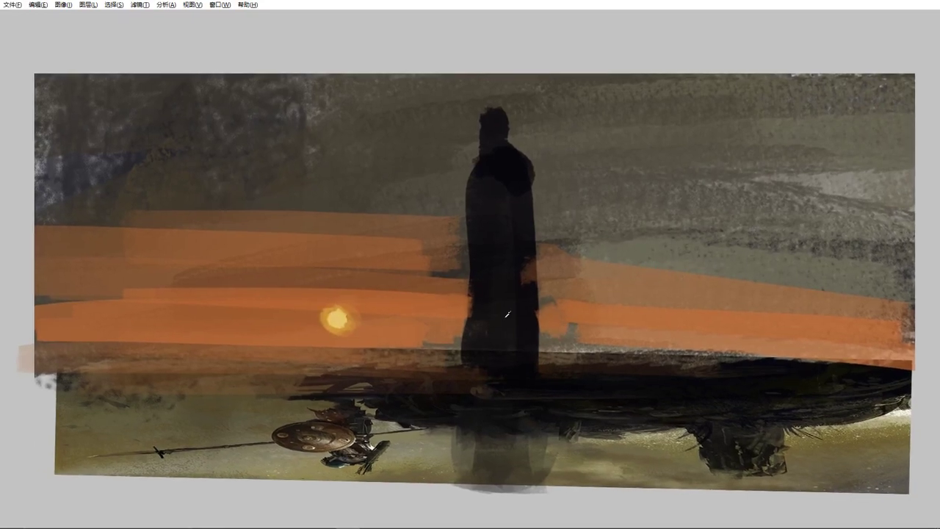
Sample and adjust muted blue-grey tones, and paint soft light over the silhouetted figure's shoulders and head
{"action": "key", "text": "Tab"}
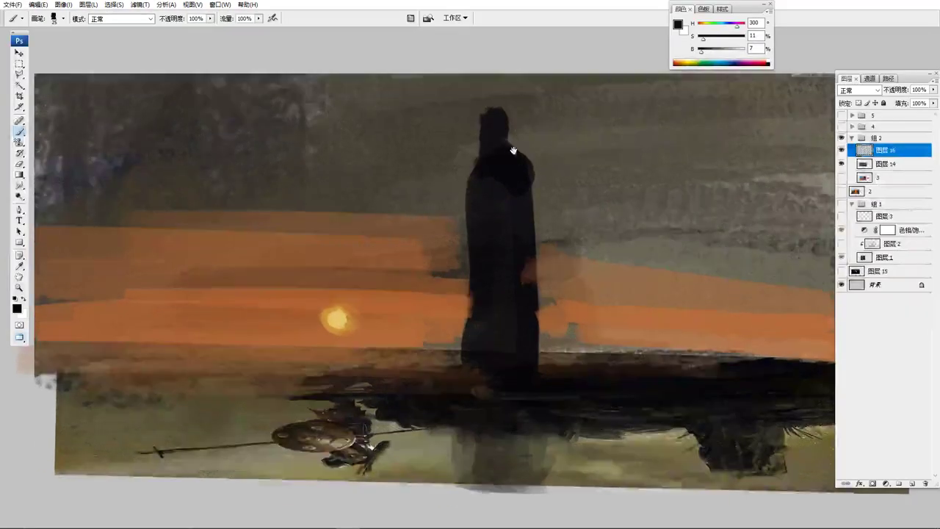
{"action": "left_click_drag", "start_coordinate": [507, 139], "coordinate": [459, 140]}
{"action": "left_click", "coordinate": [556, 134], "text": "alt"}
{"action": "left_click", "coordinate": [725, 50]}
{"action": "left_click", "coordinate": [717, 37]}
{"action": "left_click", "coordinate": [724, 23]}
{"action": "mouse_move", "coordinate": [481, 163]}
{"action": "left_mouse_down"}
{"action": "mouse_move", "coordinate": [442, 171]}
{"action": "mouse_move", "coordinate": [478, 155]}
{"action": "mouse_move", "coordinate": [474, 171]}
{"action": "mouse_move", "coordinate": [462, 154]}
{"action": "mouse_move", "coordinate": [487, 181]}
{"action": "mouse_move", "coordinate": [478, 162]}
{"action": "mouse_move", "coordinate": [451, 174]}
{"action": "left_mouse_up"}
{"action": "left_click", "coordinate": [468, 167], "text": "alt"}
{"action": "left_click", "coordinate": [526, 261], "text": "alt"}
{"action": "left_click", "coordinate": [517, 251], "text": "alt"}
{"action": "key", "text": "Tab"}
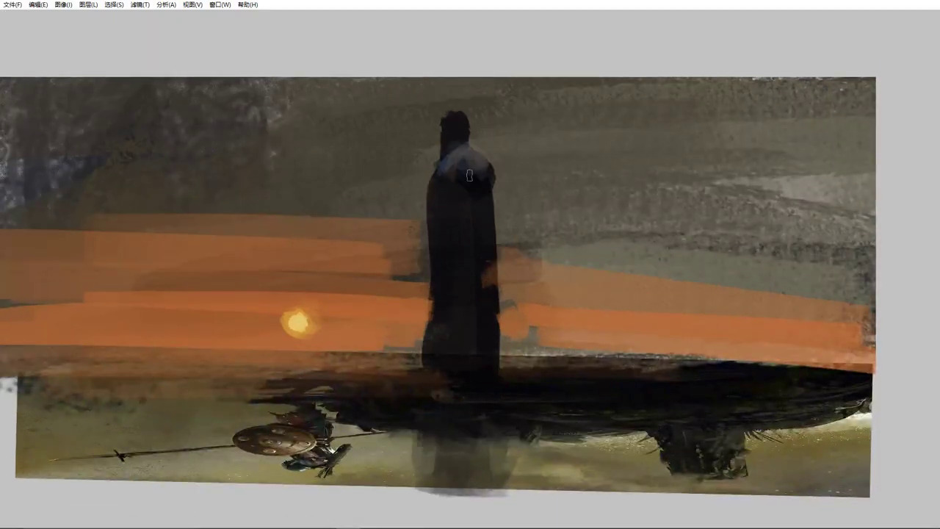
{"action": "left_click_drag", "start_coordinate": [451, 114], "coordinate": [462, 115]}
Paint a bent forearm on the figure's sun-facing side and a long dark diagonal staff held in its hand
{"action": "left_click_drag", "start_coordinate": [594, 207], "coordinate": [695, 188]}
{"action": "left_click_drag", "start_coordinate": [533, 198], "coordinate": [515, 224]}
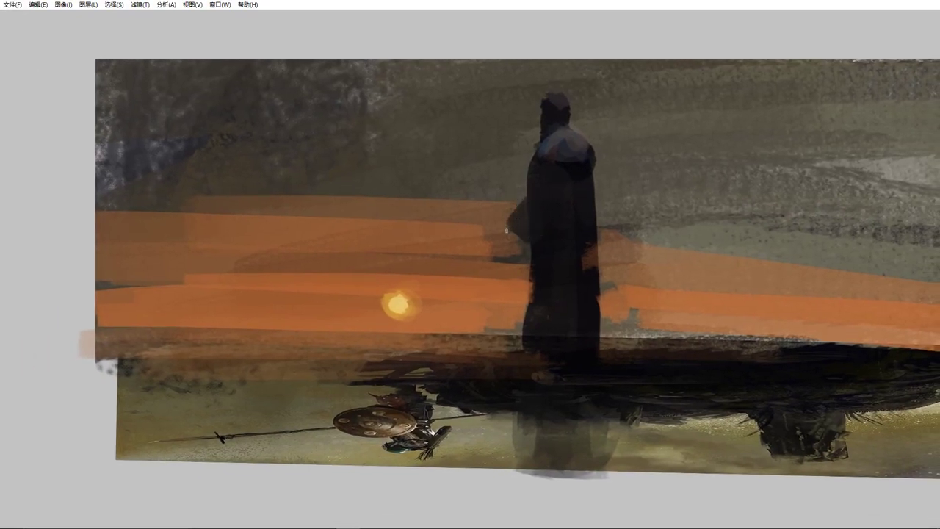
{"action": "left_click_drag", "start_coordinate": [435, 110], "coordinate": [532, 286]}
{"action": "mouse_move", "coordinate": [739, 281]}
{"action": "left_mouse_down"}
{"action": "mouse_move", "coordinate": [661, 284]}
{"action": "mouse_move", "coordinate": [692, 300]}
{"action": "left_mouse_up"}
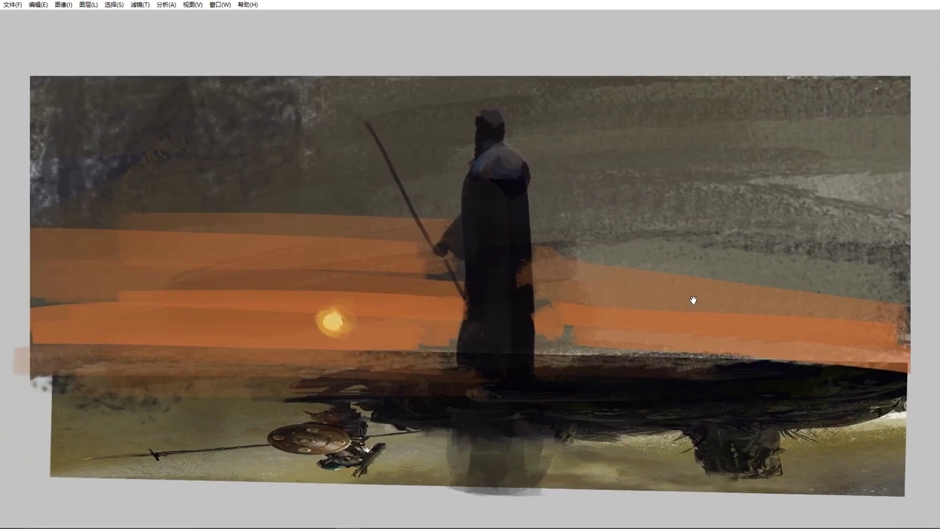
{"action": "key", "text": "Tab"}
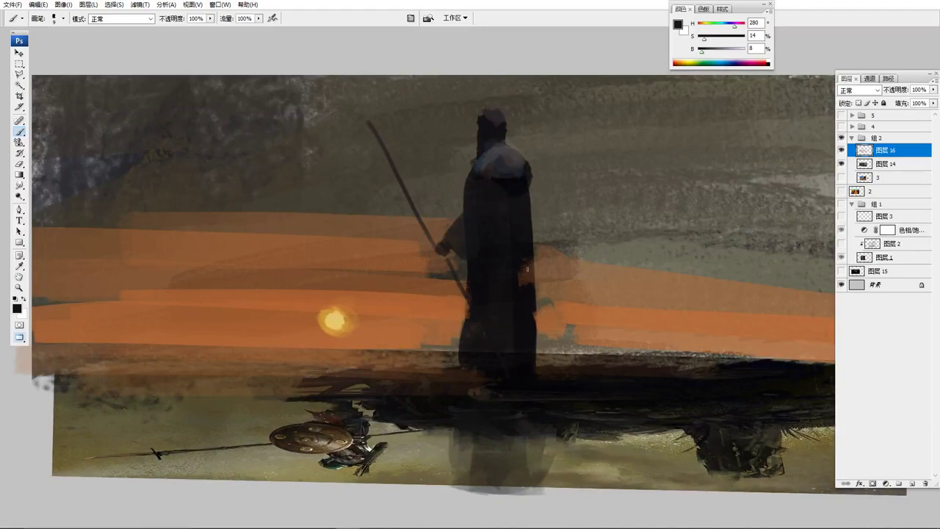
{"action": "left_click_drag", "start_coordinate": [651, 281], "coordinate": [658, 280]}
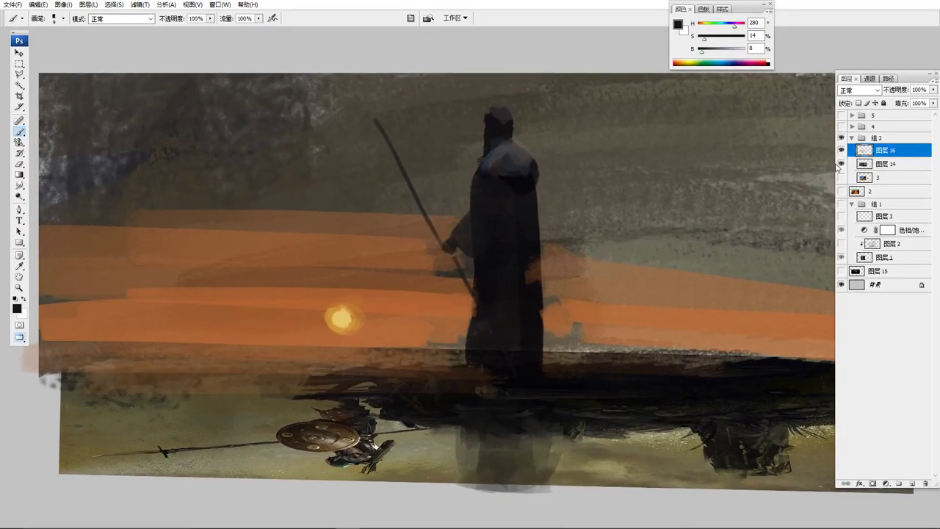
{"action": "left_click_drag", "start_coordinate": [647, 219], "coordinate": [641, 218]}
Cover the upside-down warrior, shield and spear in the pale ground with sampled tones, using a textured brush enlarged to 125
{"action": "left_click", "coordinate": [385, 453], "text": "alt"}
{"action": "mouse_move", "coordinate": [381, 451]}
{"action": "left_mouse_down"}
{"action": "mouse_move", "coordinate": [307, 448]}
{"action": "mouse_move", "coordinate": [367, 441]}
{"action": "left_mouse_up"}
{"action": "left_click_drag", "start_coordinate": [270, 434], "coordinate": [363, 434]}
{"action": "left_click", "coordinate": [394, 450], "text": "alt"}
{"action": "mouse_move", "coordinate": [226, 429]}
{"action": "left_mouse_down"}
{"action": "mouse_move", "coordinate": [365, 430]}
{"action": "mouse_move", "coordinate": [290, 445]}
{"action": "mouse_move", "coordinate": [368, 435]}
{"action": "left_mouse_up"}
{"action": "right_click", "coordinate": [512, 378]}
{"action": "left_click", "coordinate": [722, 300]}
{"action": "left_click", "coordinate": [408, 435], "text": "alt"}
{"action": "key", "text": "bracketright"}
{"action": "left_click_drag", "start_coordinate": [250, 426], "coordinate": [403, 421]}
{"action": "left_click_drag", "start_coordinate": [215, 412], "coordinate": [416, 417]}
{"action": "mouse_move", "coordinate": [378, 450]}
{"action": "left_mouse_down"}
{"action": "mouse_move", "coordinate": [133, 430]}
{"action": "mouse_move", "coordinate": [155, 441]}
{"action": "mouse_move", "coordinate": [220, 415]}
{"action": "left_mouse_up"}
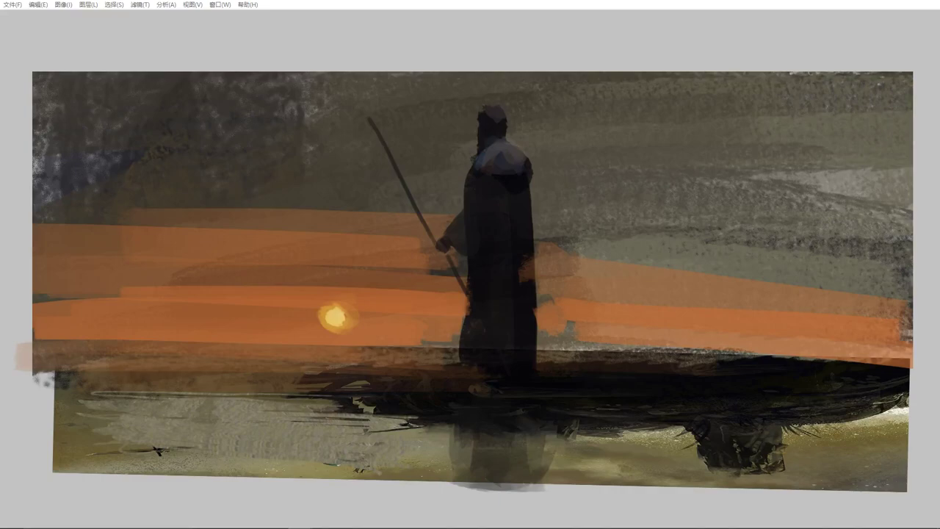
{"action": "key", "text": "Tab"}
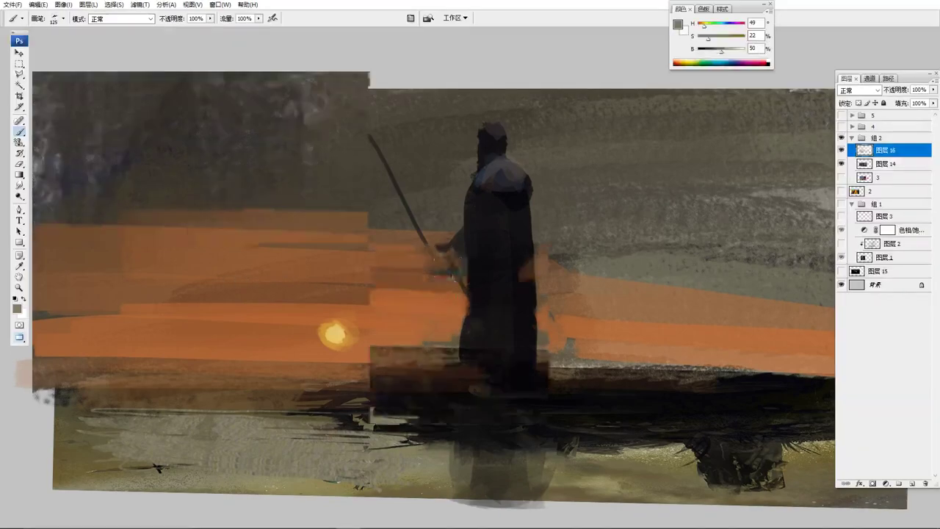
Hide the dusk scene group 组 2, show group 4 with the shaded spheres, and expand its layers
{"action": "left_click", "coordinate": [841, 138]}
{"action": "left_click", "coordinate": [842, 126]}
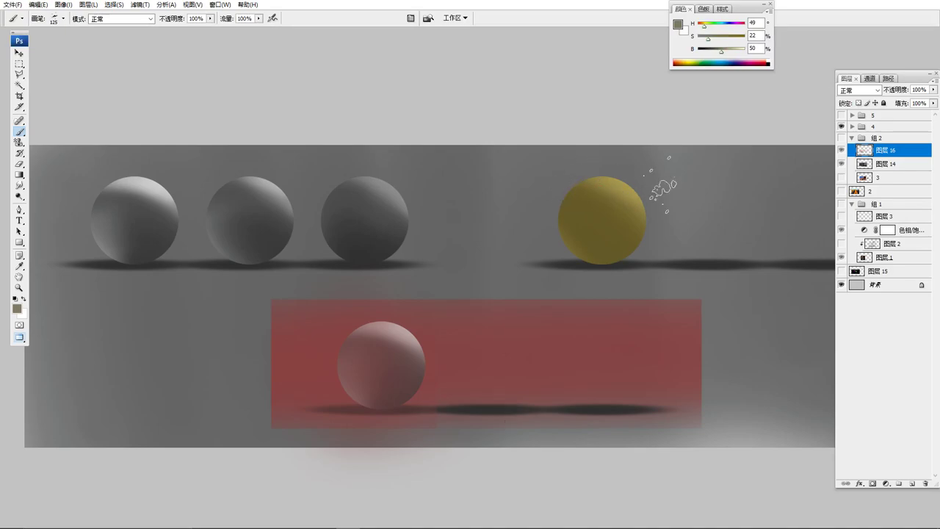
{"action": "left_click_drag", "start_coordinate": [819, 142], "coordinate": [826, 139]}
{"action": "left_click", "coordinate": [852, 127]}
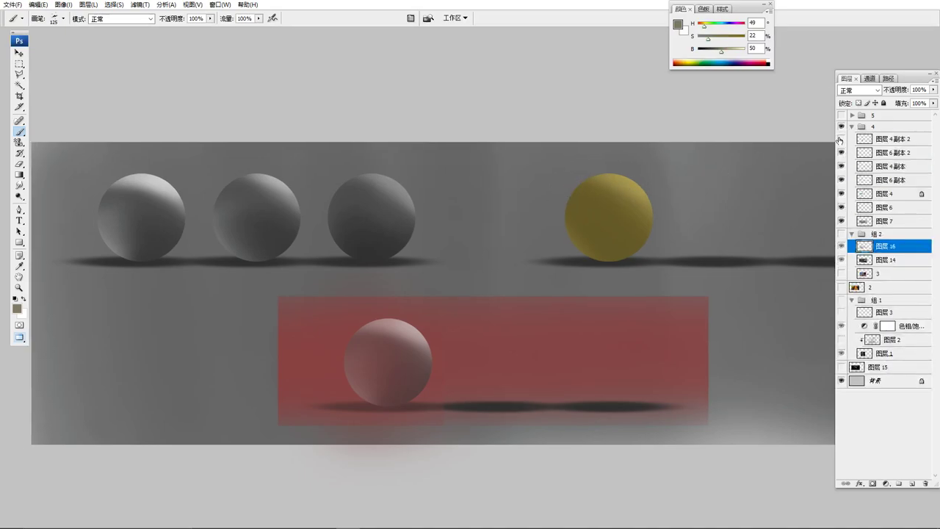
{"action": "left_click_drag", "start_coordinate": [737, 202], "coordinate": [737, 205]}
Select layer 图层 4 in the sphere group and set up a soft round brush reduced to size 45
{"action": "left_click", "coordinate": [841, 194]}
{"action": "left_click", "coordinate": [885, 193]}
{"action": "right_click", "coordinate": [381, 184]}
{"action": "left_click", "coordinate": [320, 320]}
{"action": "key", "text": "F5"}
{"action": "left_click", "coordinate": [514, 204]}
{"action": "key", "text": "F5"}
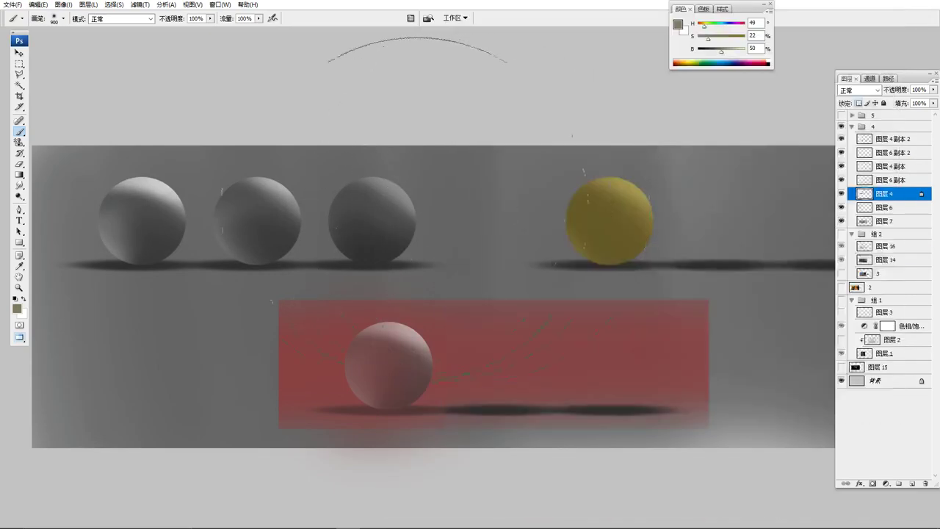
{"action": "key", "text": "bracketleft"}
{"action": "key", "text": "bracketleft"}
{"action": "key", "text": "bracketleft"}
{"action": "key", "text": "bracketleft"}
{"action": "key", "text": "bracketleft"}
{"action": "key", "text": "bracketleft"}
{"action": "key", "text": "bracketleft"}
{"action": "key", "text": "bracketleft"}
{"action": "key", "text": "bracketleft"}
{"action": "key", "text": "bracketleft"}
{"action": "key", "text": "bracketleft"}
{"action": "key", "text": "bracketleft"}
{"action": "key", "text": "bracketleft"}
{"action": "key", "text": "bracketleft"}
{"action": "key", "text": "bracketleft"}
{"action": "key", "text": "bracketleft"}
{"action": "key", "text": "bracketleft"}
{"action": "key", "text": "bracketleft"}
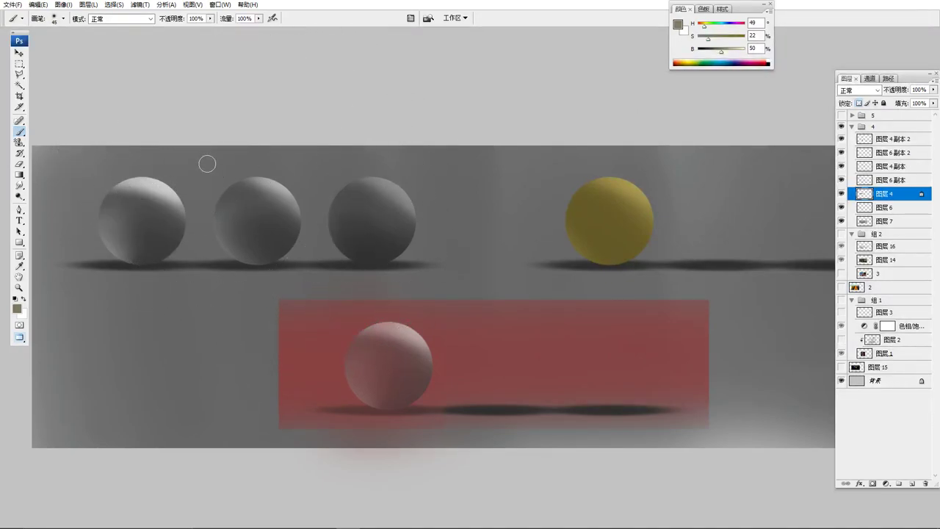
{"action": "left_click_drag", "start_coordinate": [209, 171], "coordinate": [239, 178]}
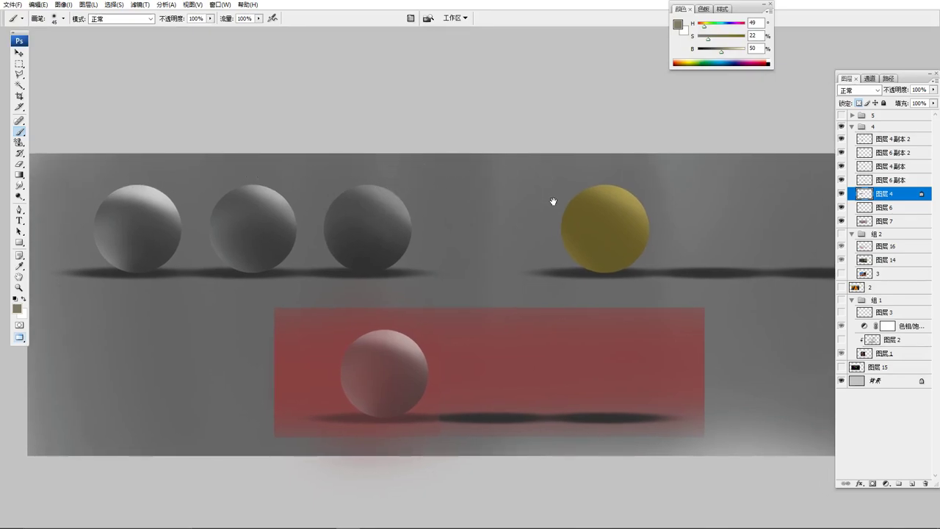
{"action": "left_click_drag", "start_coordinate": [586, 195], "coordinate": [573, 196]}
{"action": "left_click_drag", "start_coordinate": [506, 212], "coordinate": [515, 212]}
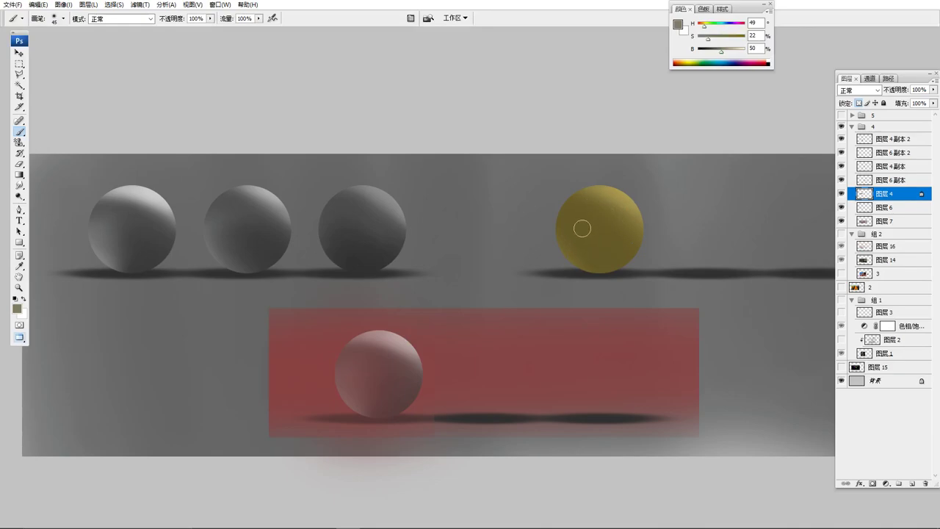
{"action": "left_click_drag", "start_coordinate": [615, 209], "coordinate": [604, 210]}
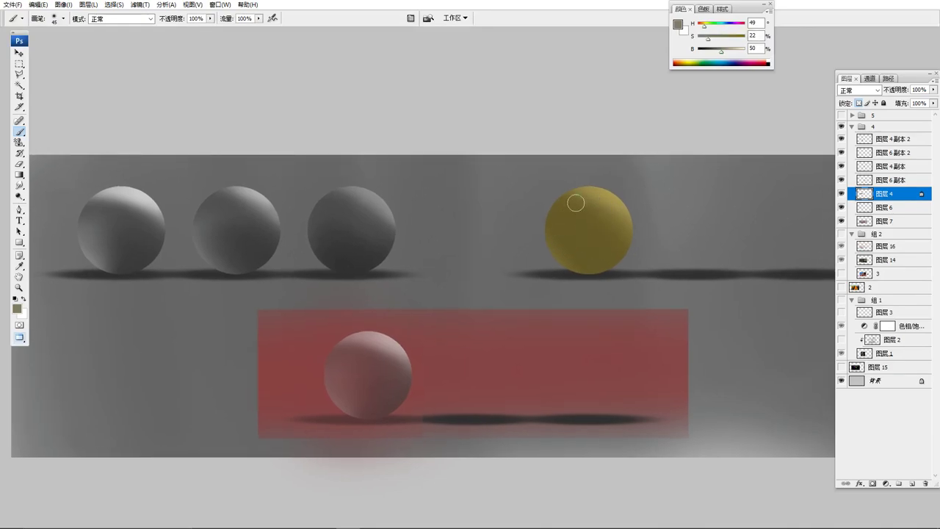
Select the yellow sphere's layer 图层 4 副本, lock its transparency, sample the sphere's lit yellow, and set the brush to 60
{"action": "left_click", "coordinate": [842, 166]}
{"action": "left_click", "coordinate": [842, 166]}
{"action": "left_click", "coordinate": [863, 166]}
{"action": "left_click", "coordinate": [859, 103]}
{"action": "left_click", "coordinate": [603, 191], "text": "alt"}
{"action": "key", "text": "bracketright"}
{"action": "key", "text": "bracketright"}
{"action": "key", "text": "bracketright"}
{"action": "key", "text": "bracketleft"}
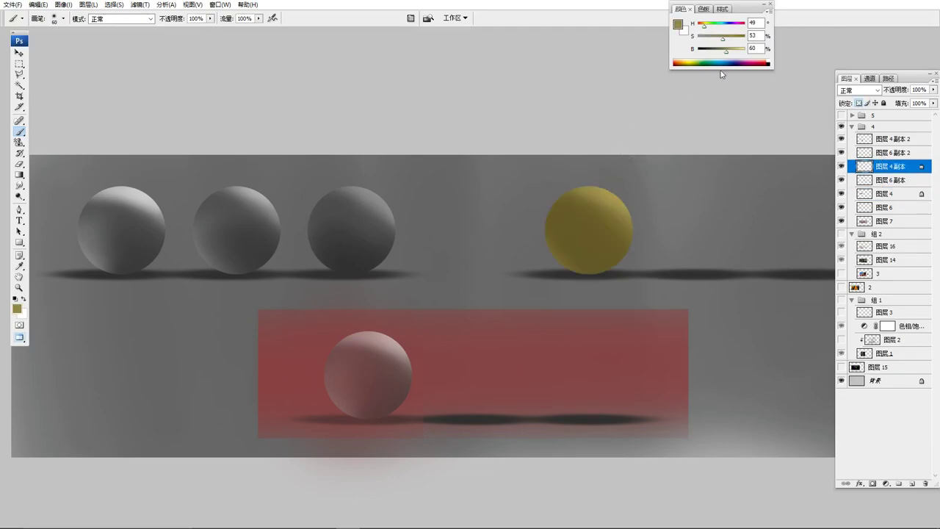
Mix a light blue (H 229, S 53, B 92) and paint it as the light on the yellow sphere's upper-right edge
{"action": "left_click", "coordinate": [742, 52]}
{"action": "left_click", "coordinate": [728, 25]}
{"action": "left_click_drag", "start_coordinate": [567, 178], "coordinate": [629, 226]}
{"action": "mouse_move", "coordinate": [588, 183]}
{"action": "left_mouse_down"}
{"action": "mouse_move", "coordinate": [617, 207]}
{"action": "mouse_move", "coordinate": [564, 177]}
{"action": "mouse_move", "coordinate": [635, 223]}
{"action": "mouse_move", "coordinate": [578, 187]}
{"action": "mouse_move", "coordinate": [603, 194]}
{"action": "mouse_move", "coordinate": [641, 235]}
{"action": "left_mouse_up"}
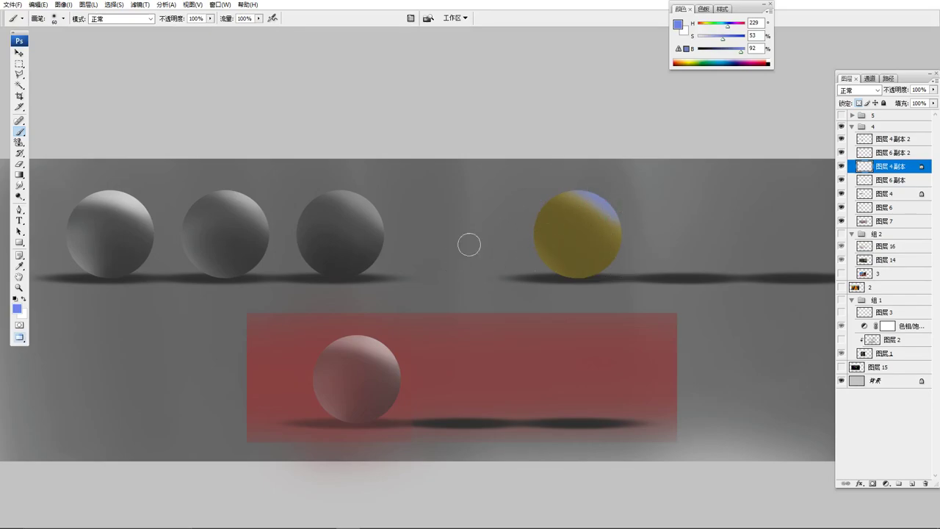
{"action": "left_click_drag", "start_coordinate": [478, 287], "coordinate": [508, 257]}
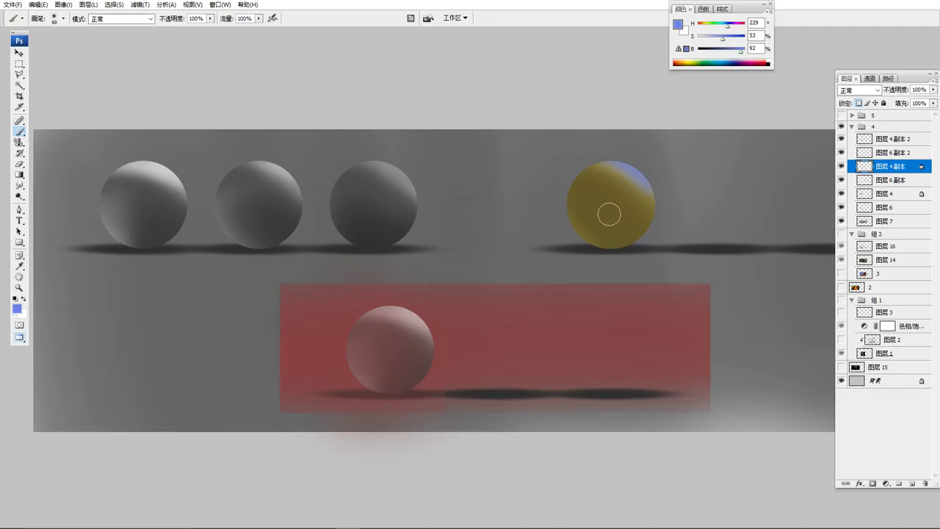
Sample the red backdrop and its sphere's highlight, set the brush to 70, and mix a bright yellow (H 49, S 70, B 100)
{"action": "left_click", "coordinate": [506, 323], "text": "alt"}
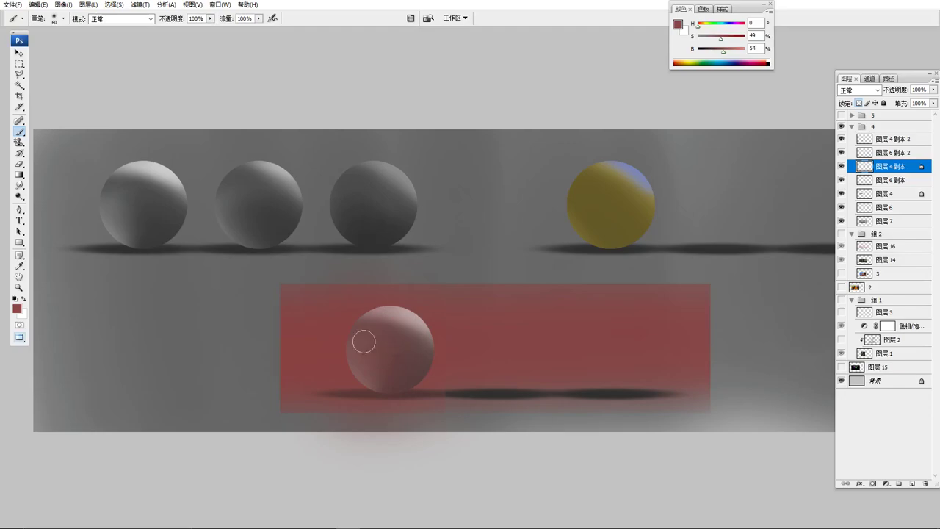
{"action": "left_click_drag", "start_coordinate": [397, 377], "coordinate": [409, 372]}
{"action": "left_click", "coordinate": [419, 318], "text": "alt"}
{"action": "key", "text": "bracketright"}
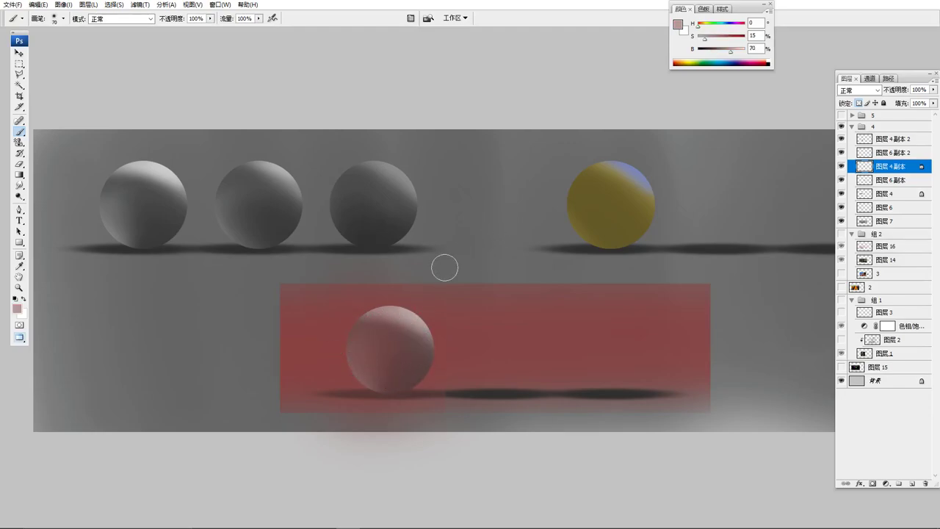
{"action": "left_click", "coordinate": [704, 25]}
{"action": "mouse_move", "coordinate": [704, 38]}
{"action": "left_mouse_down"}
{"action": "mouse_move", "coordinate": [731, 37]}
{"action": "mouse_move", "coordinate": [745, 50]}
{"action": "left_mouse_up"}
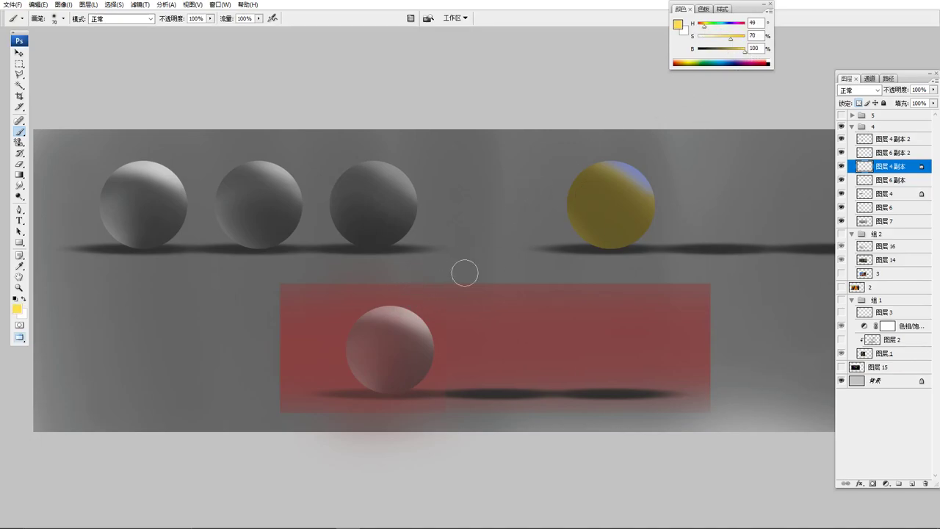
Select layer 图层 4 副本 2 and paint bright yellow light on the upper-right edge of the sphere against the red backdrop
{"action": "left_click", "coordinate": [841, 139]}
{"action": "left_click", "coordinate": [842, 139]}
{"action": "left_click", "coordinate": [864, 139]}
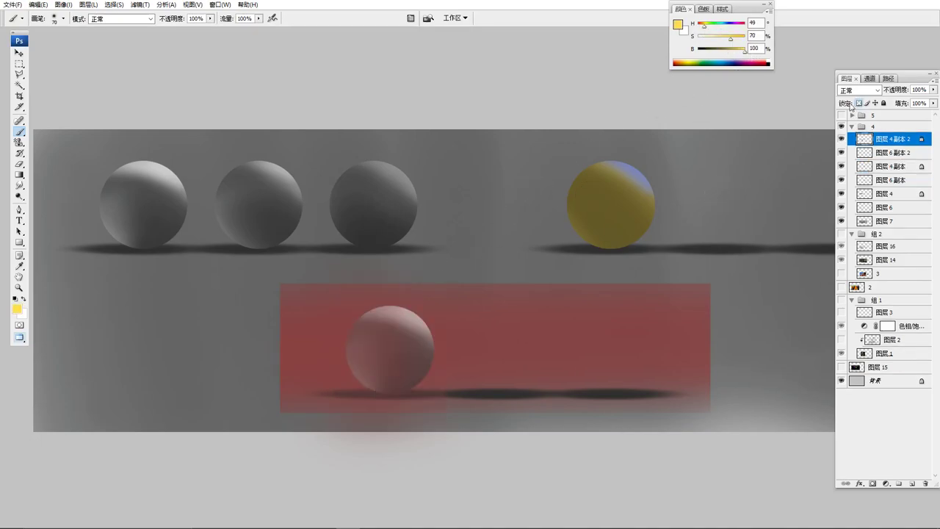
{"action": "left_click_drag", "start_coordinate": [374, 293], "coordinate": [440, 347]}
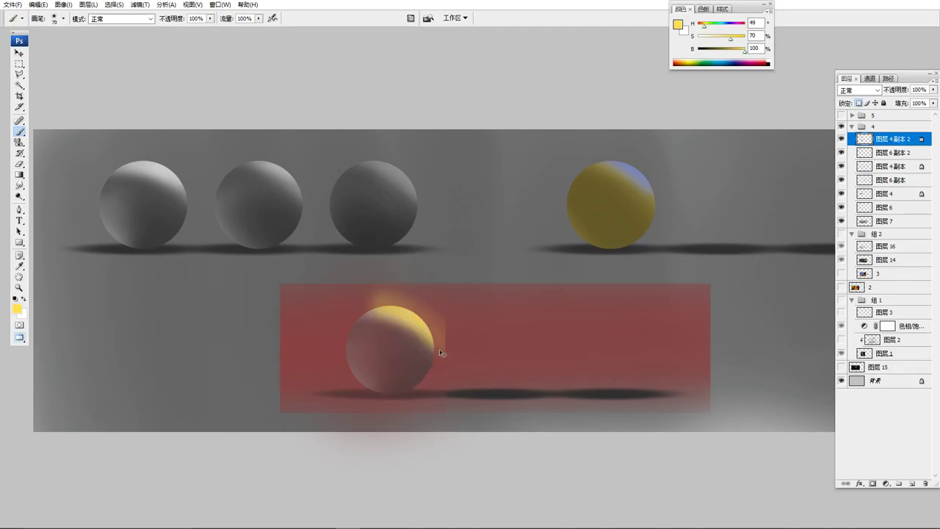
{"action": "key", "text": "ctrl+z"}
{"action": "key", "text": "ctrl+z"}
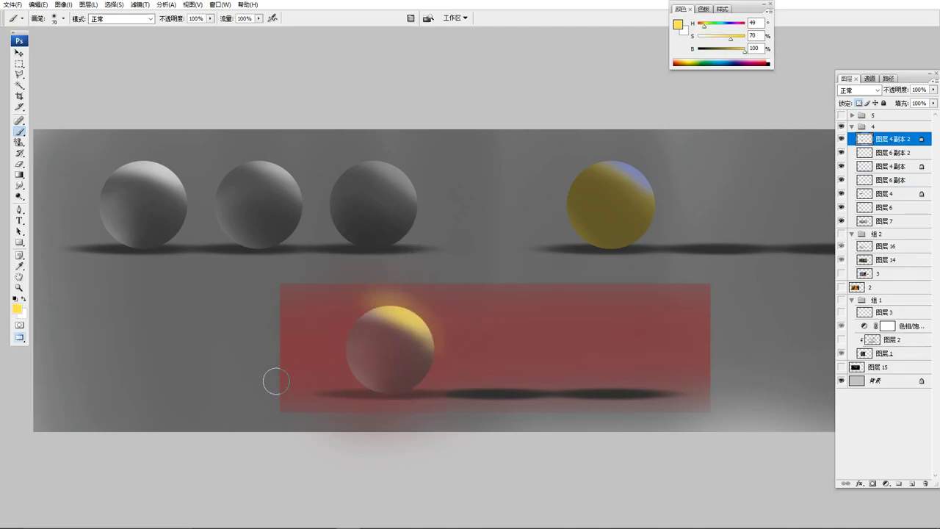
Mix a saturated cyan (H 195, S 91, B 100) and paint a rim light down the shaded left edge of the red-backdrop sphere
{"action": "left_click", "coordinate": [463, 324], "text": "alt"}
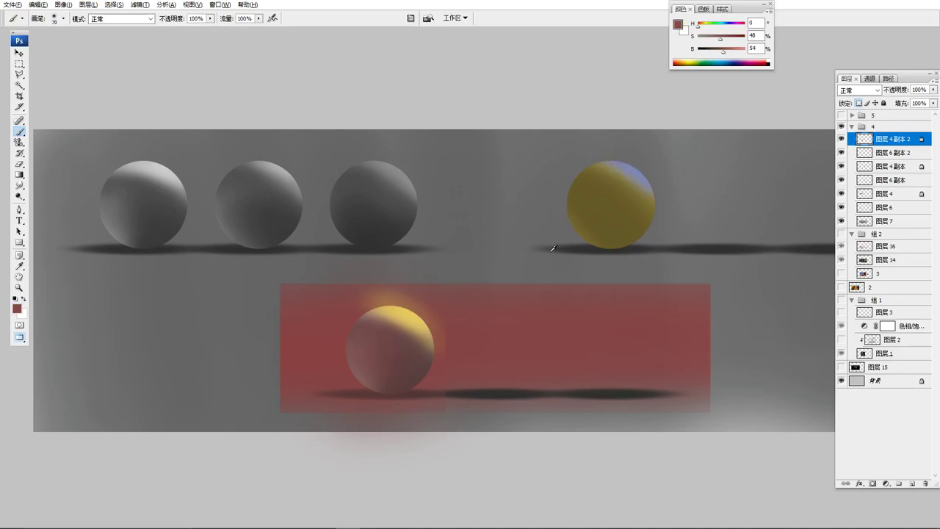
{"action": "left_click", "coordinate": [724, 24]}
{"action": "left_click", "coordinate": [740, 36]}
{"action": "left_click", "coordinate": [745, 49]}
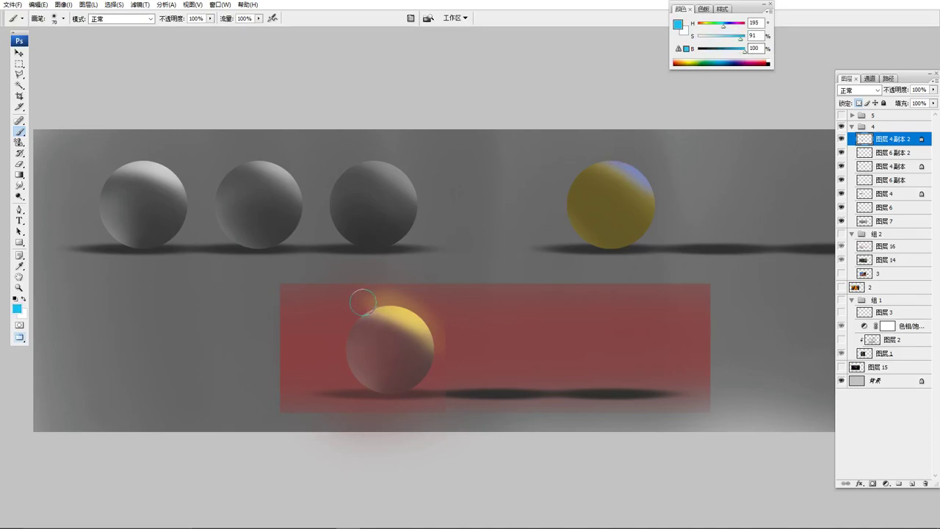
{"action": "left_click_drag", "start_coordinate": [346, 323], "coordinate": [342, 382]}
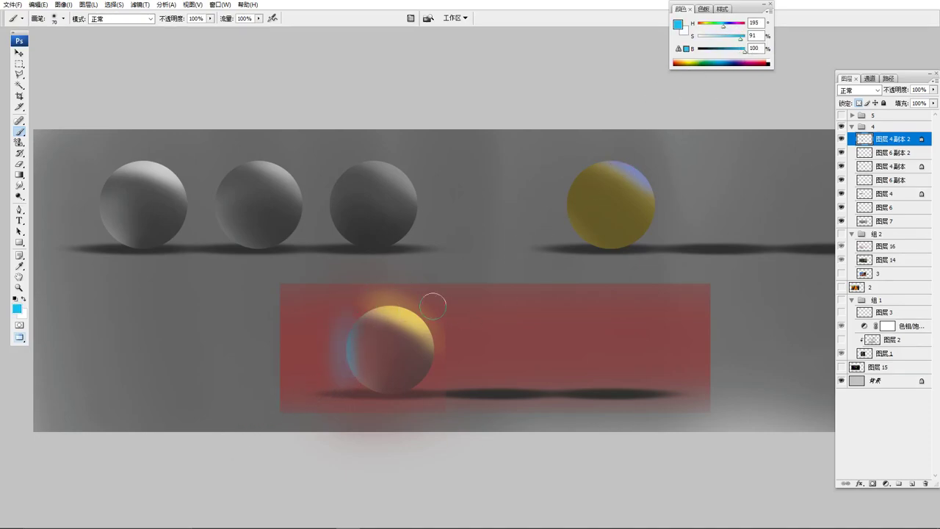
{"action": "left_click_drag", "start_coordinate": [531, 309], "coordinate": [549, 315]}
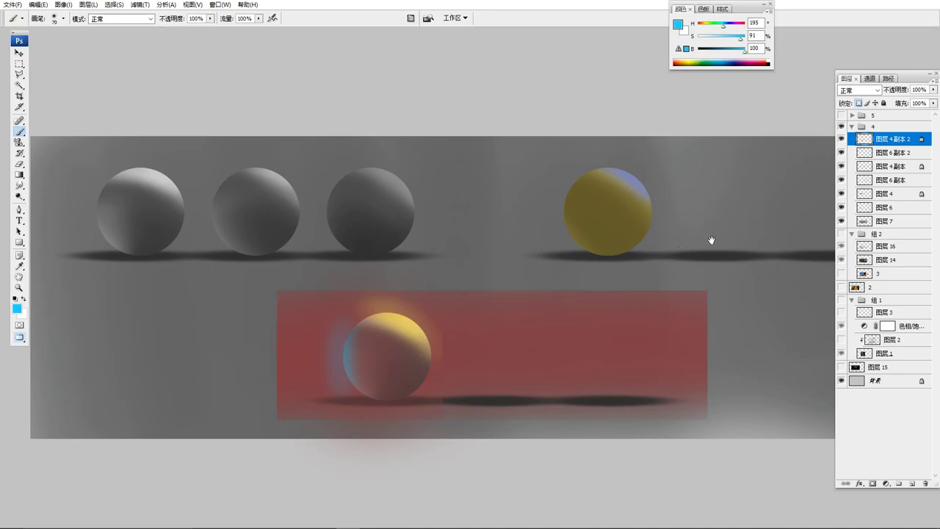
Sample the yellow light at several points on the red-backdrop sphere to compare the colours across its lit area
{"action": "left_click_drag", "start_coordinate": [710, 239], "coordinate": [698, 243]}
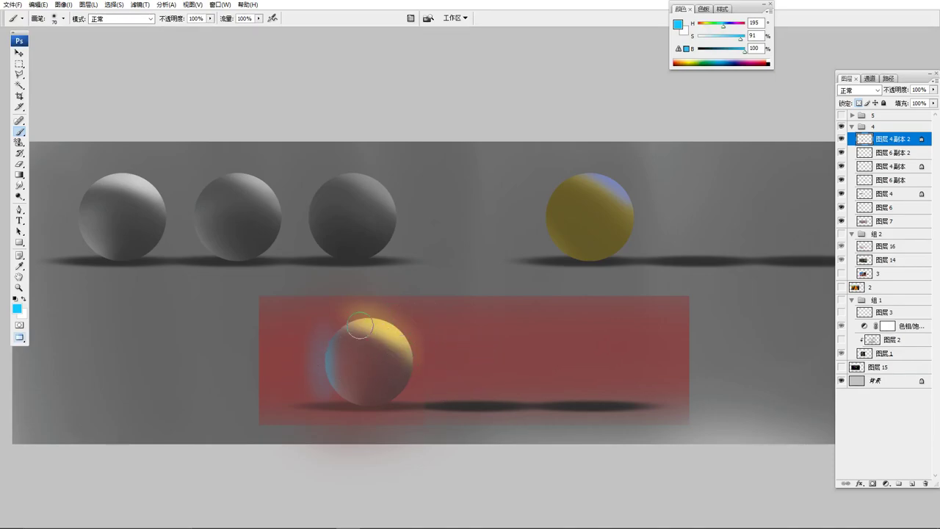
{"action": "left_click", "coordinate": [391, 326], "text": "alt"}
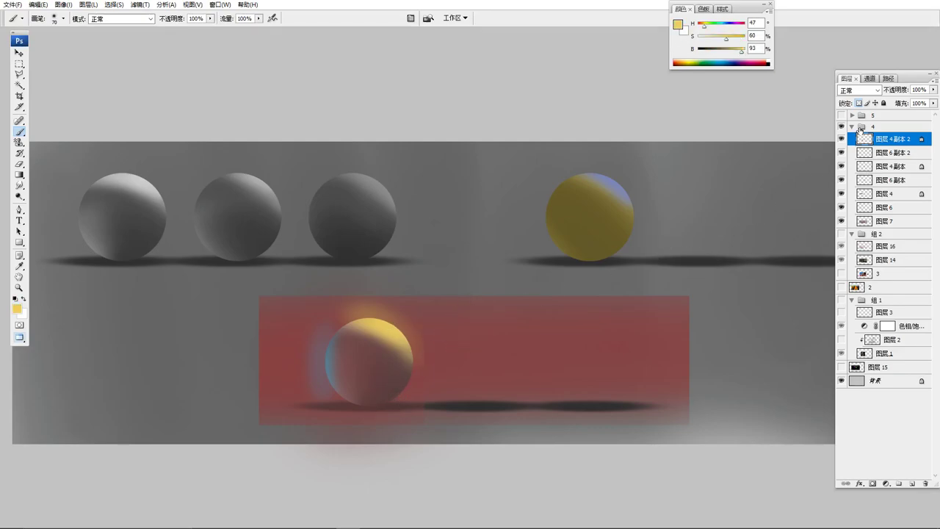
{"action": "left_click", "coordinate": [388, 332], "text": "alt"}
{"action": "left_click", "coordinate": [412, 350], "text": "alt"}
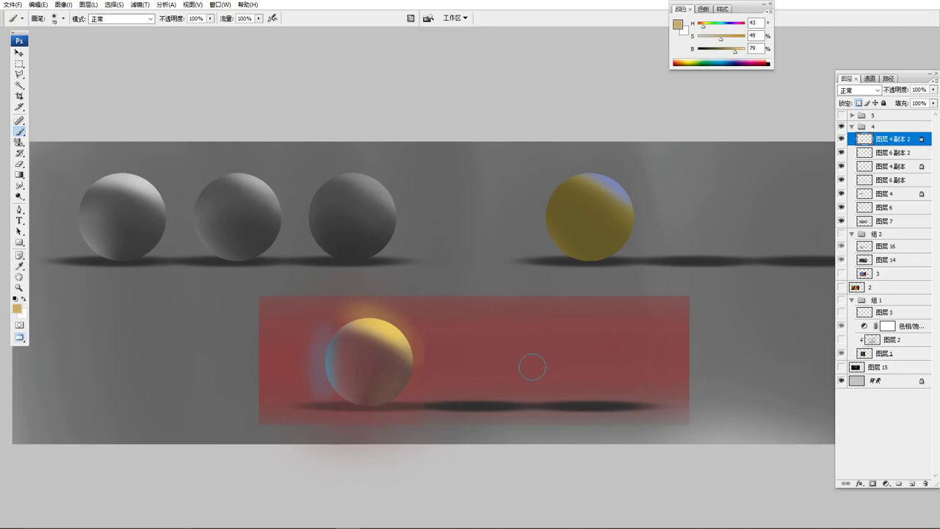
Desaturate the sampled yellow to 11%, reduce the brush to 30, and dab a small near-white specular highlight on the lit sphere
{"action": "left_click", "coordinate": [382, 327], "text": "alt"}
{"action": "left_click_drag", "start_coordinate": [728, 39], "coordinate": [703, 38]}
{"action": "key", "text": "bracketleft"}
{"action": "key", "text": "bracketleft"}
{"action": "key", "text": "bracketleft"}
{"action": "key", "text": "bracketleft"}
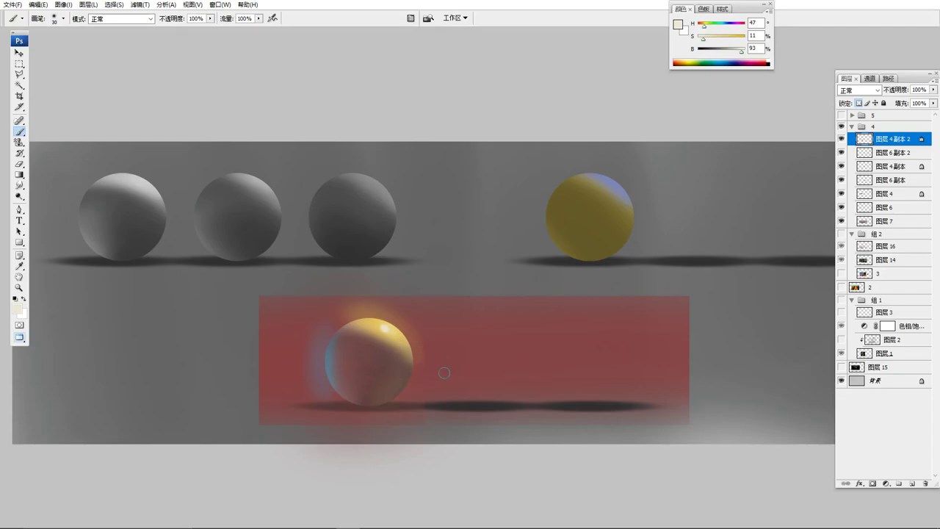
Hide the sphere group 4 and show group 5 with the hand reference photos
{"action": "left_click_drag", "start_coordinate": [591, 343], "coordinate": [560, 354]}
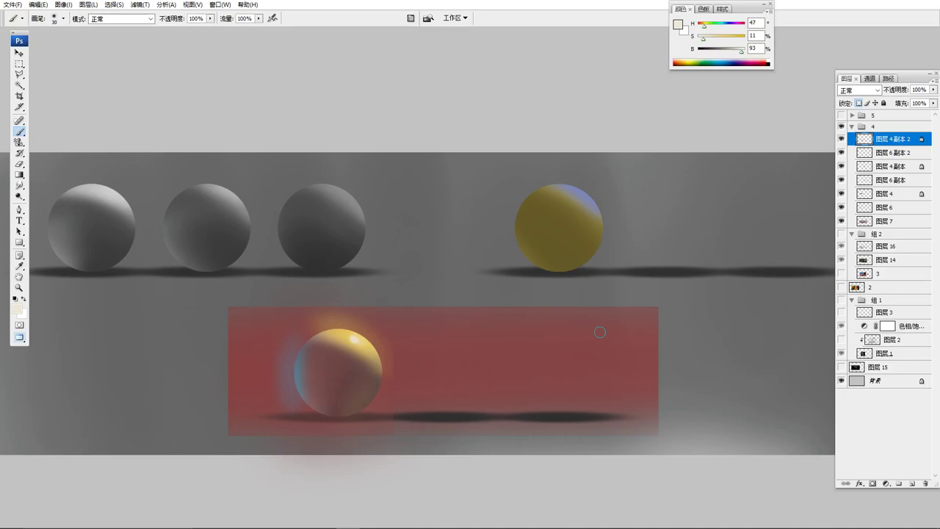
{"action": "mouse_move", "coordinate": [665, 217]}
{"action": "left_mouse_down"}
{"action": "mouse_move", "coordinate": [693, 224]}
{"action": "mouse_move", "coordinate": [656, 199]}
{"action": "left_mouse_up"}
{"action": "left_click", "coordinate": [841, 127]}
{"action": "left_click", "coordinate": [841, 116]}
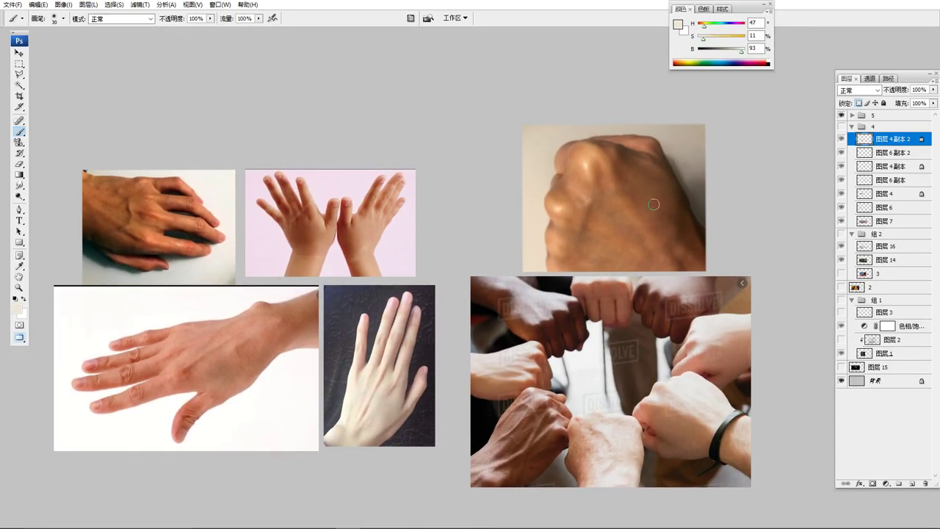